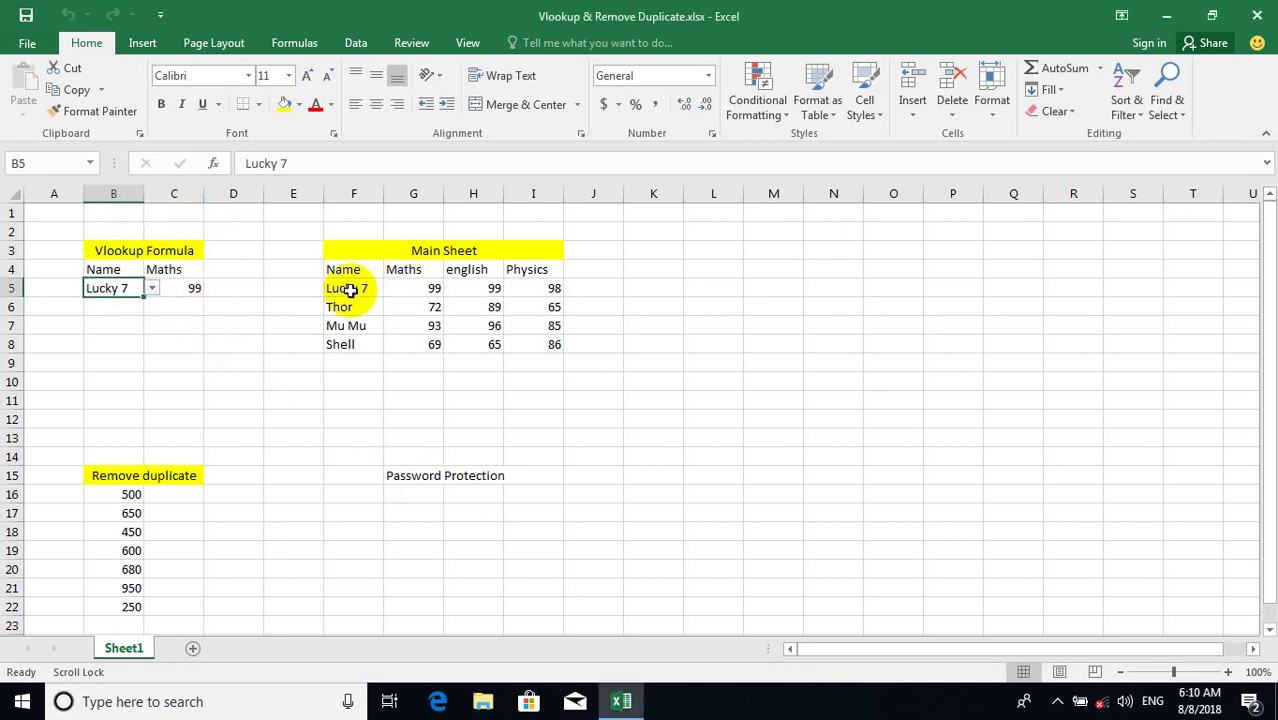
Set B5 to Mu Mu, delete the Maths lookup formula in C5, and reselect C5.
left_click(152, 288)
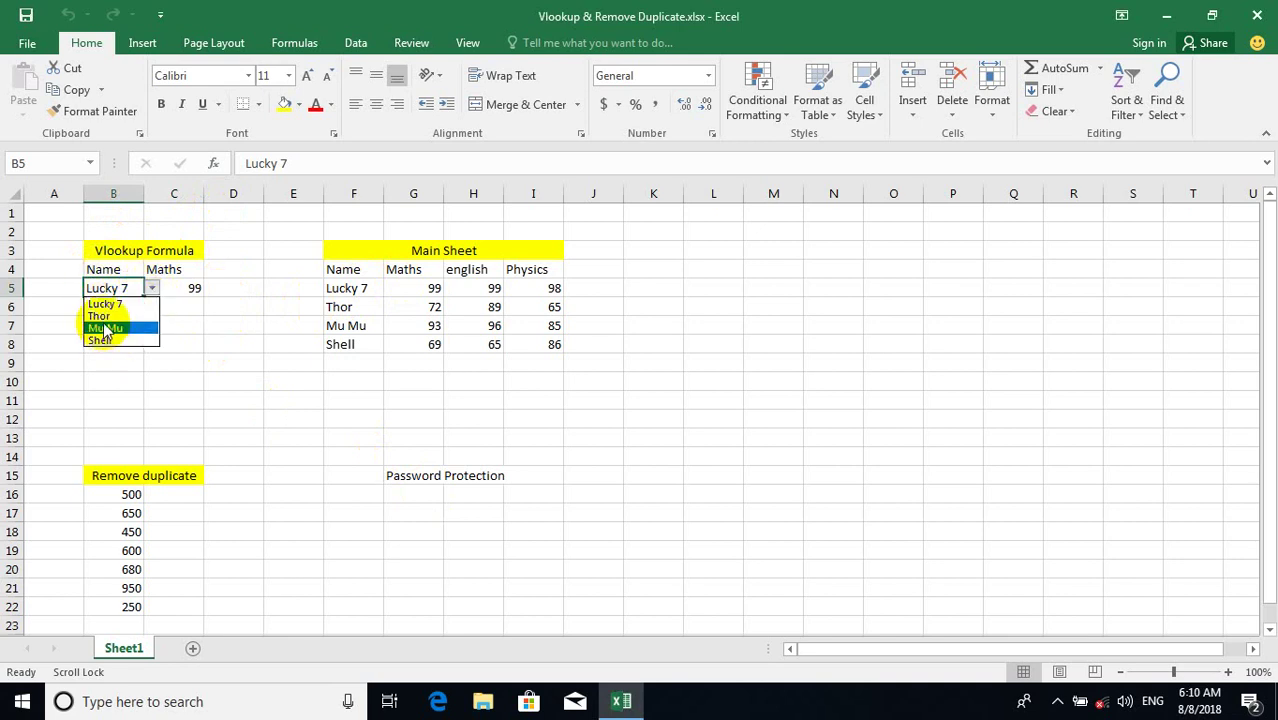
left_click(105, 330)
left_click(189, 271)
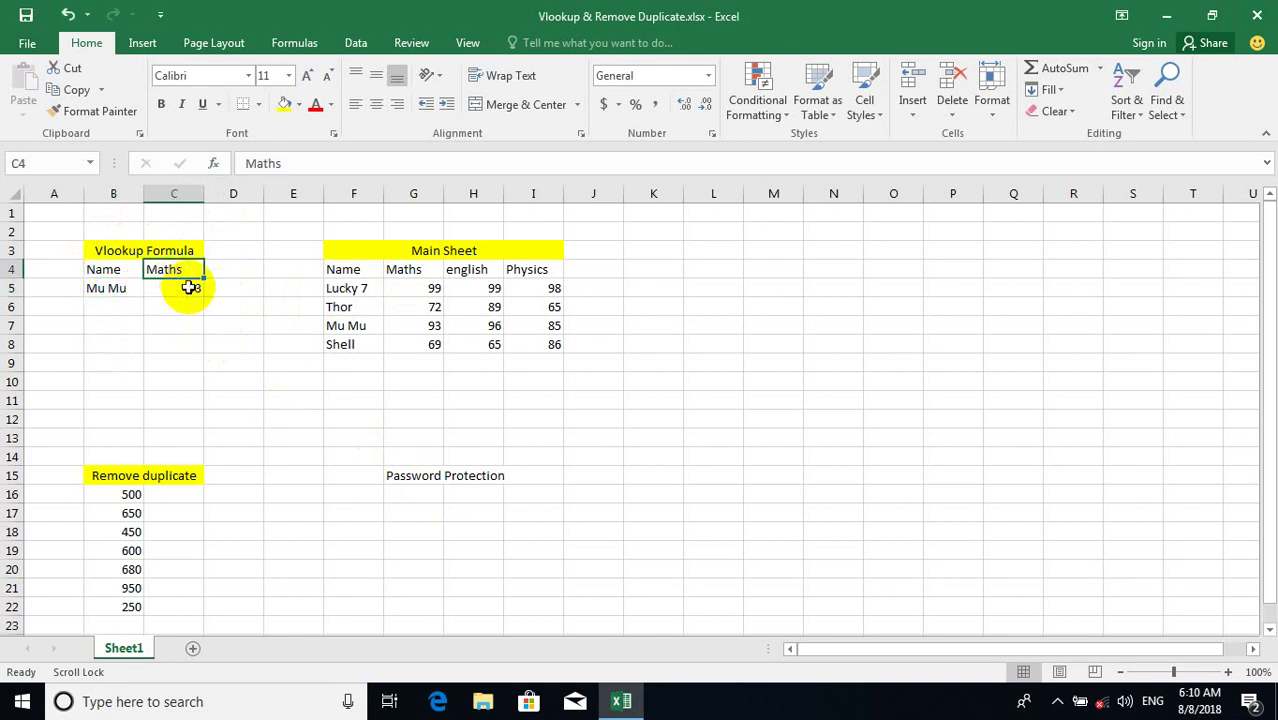
left_click(181, 293)
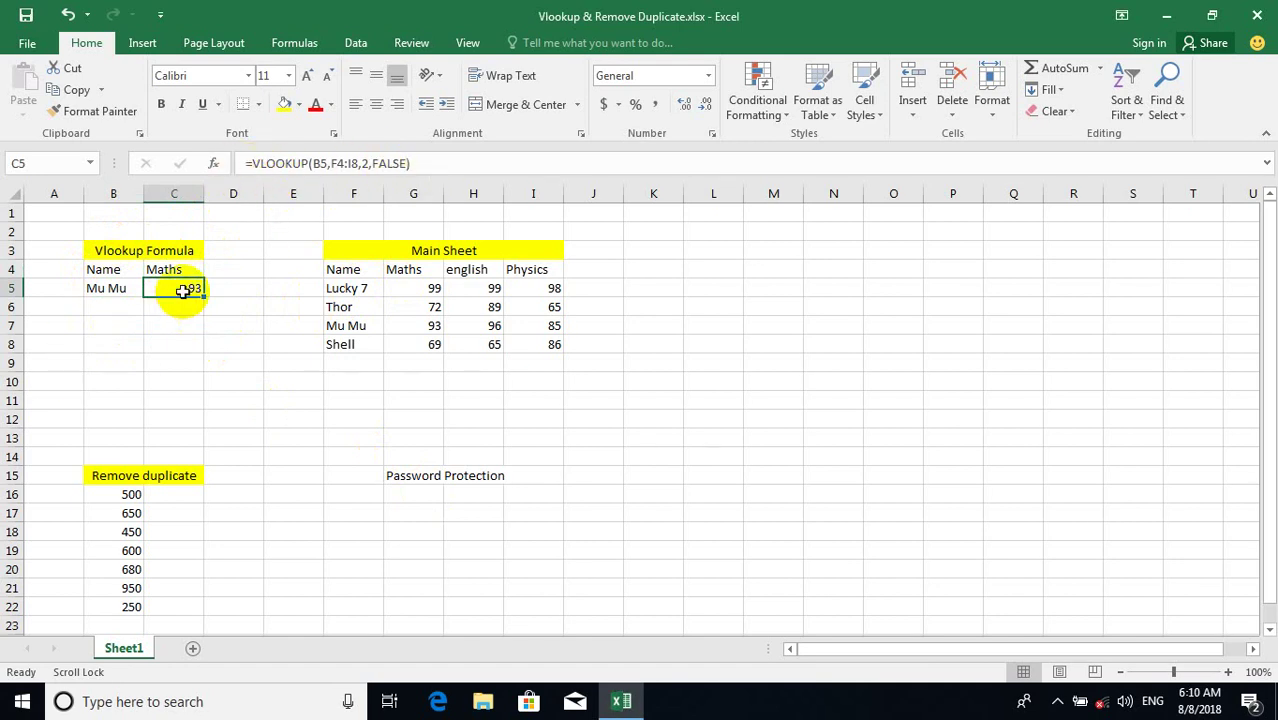
key("Delete")
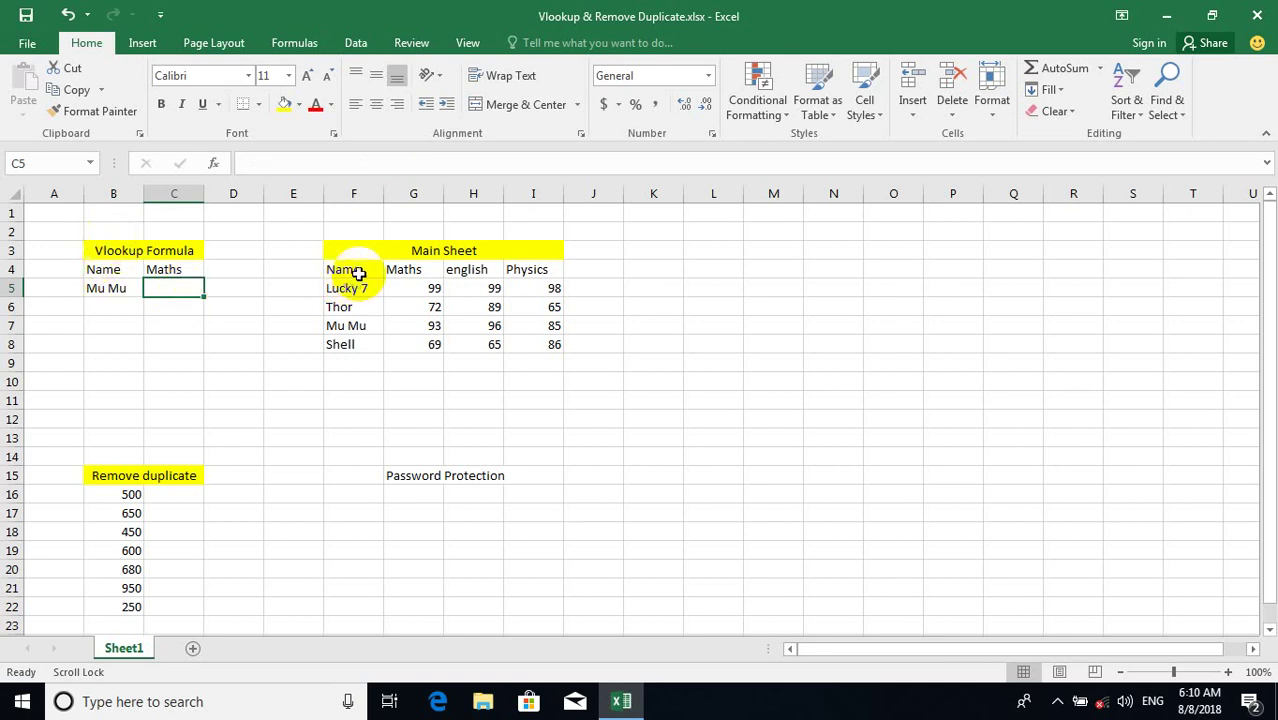
left_click_drag(357, 271, 518, 344)
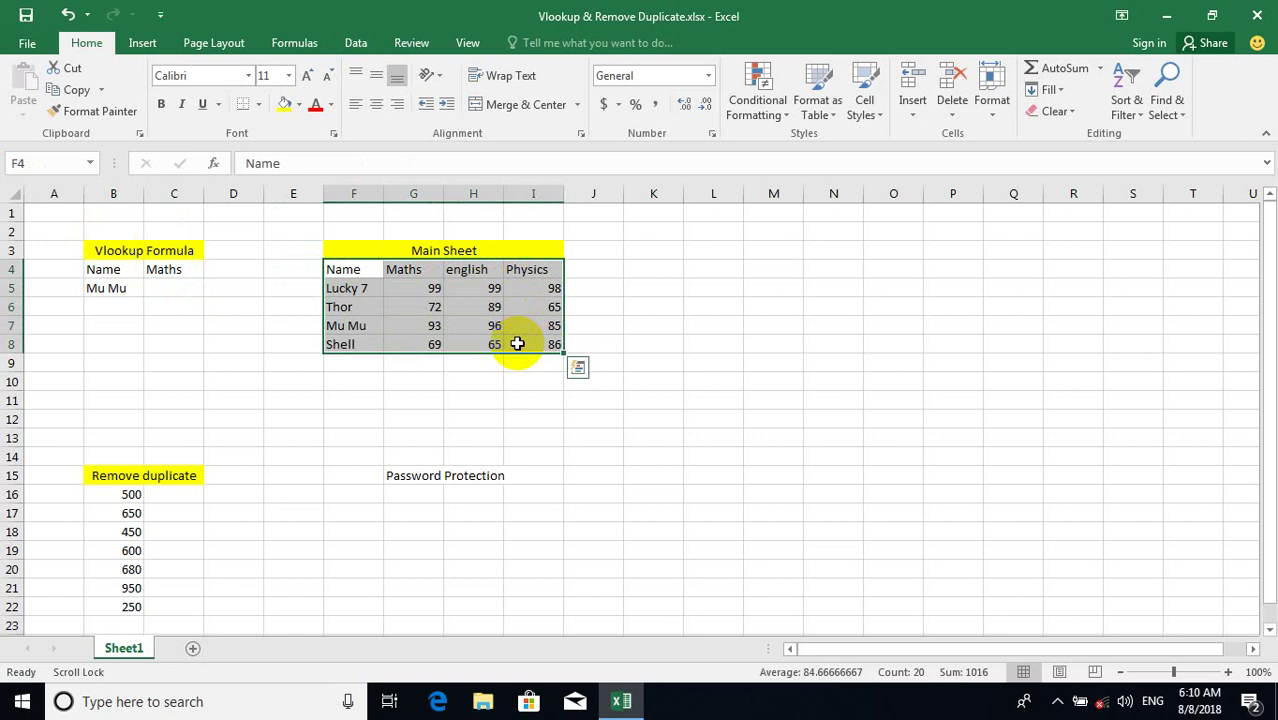
left_click_drag(348, 271, 517, 343)
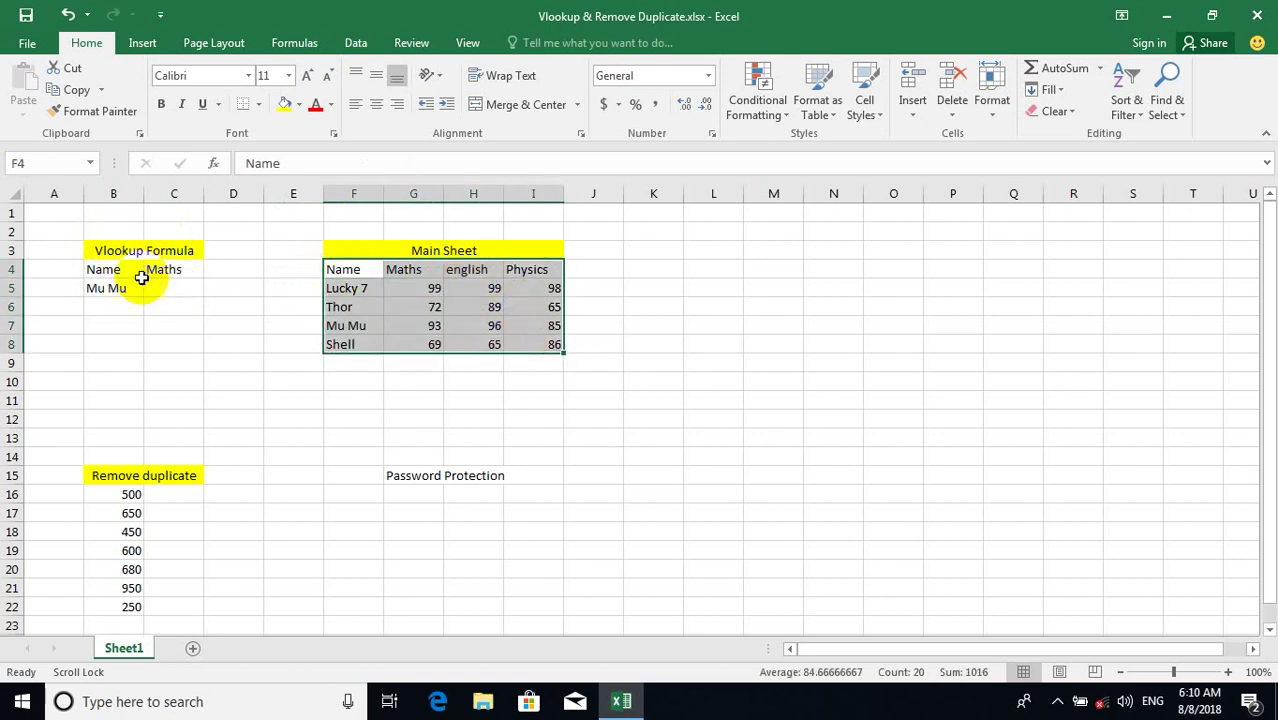
left_click(168, 287)
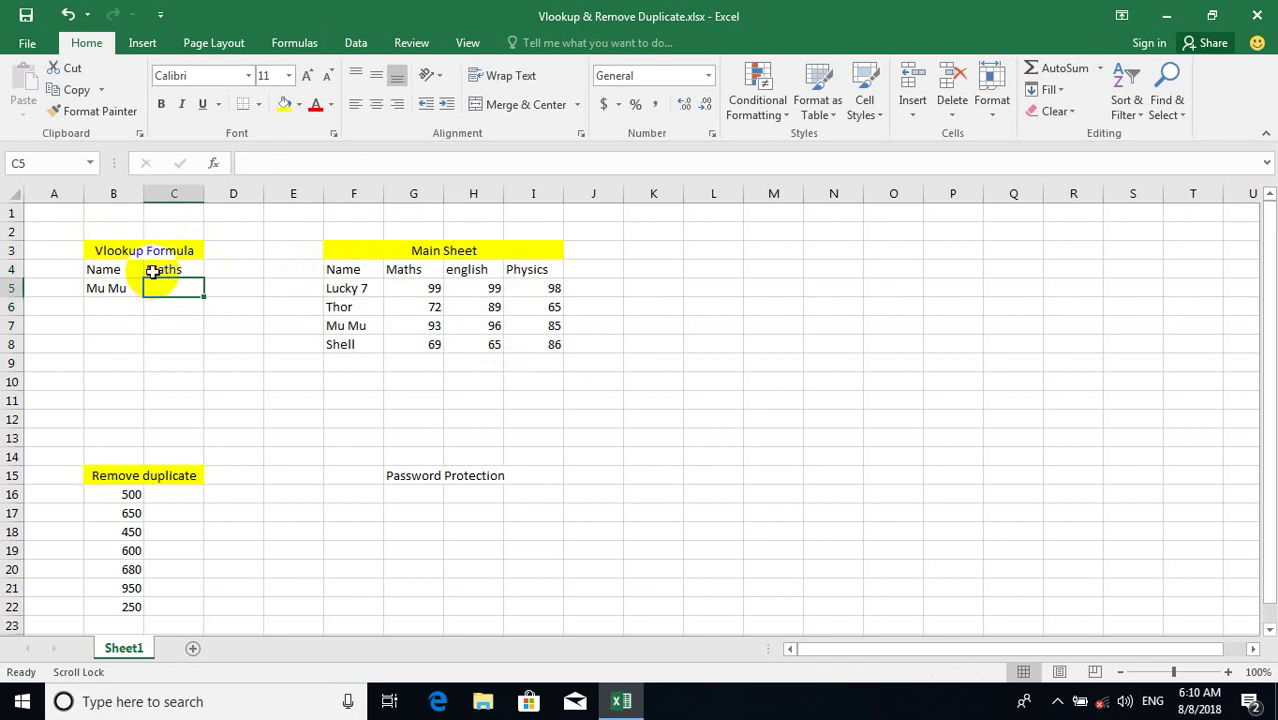
Begin =VLOOKUP( in C5 with B5 as the lookup value.
type("=")
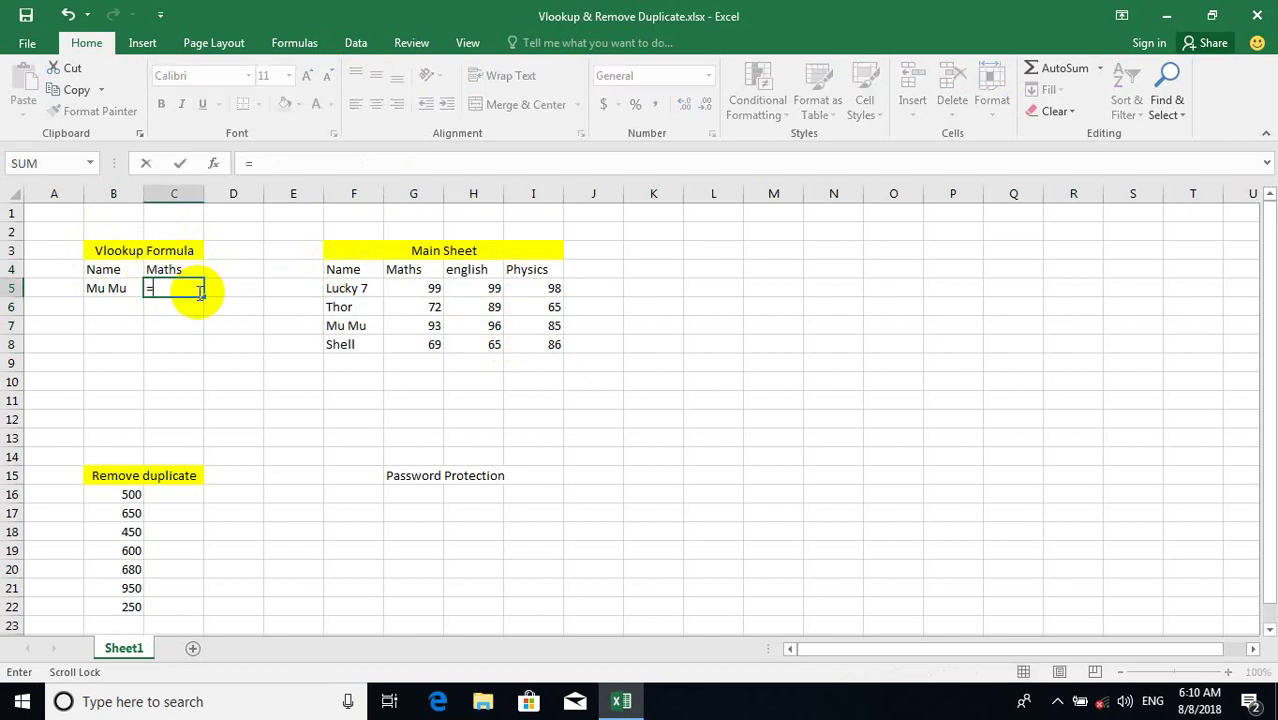
type("VLOOKUP")
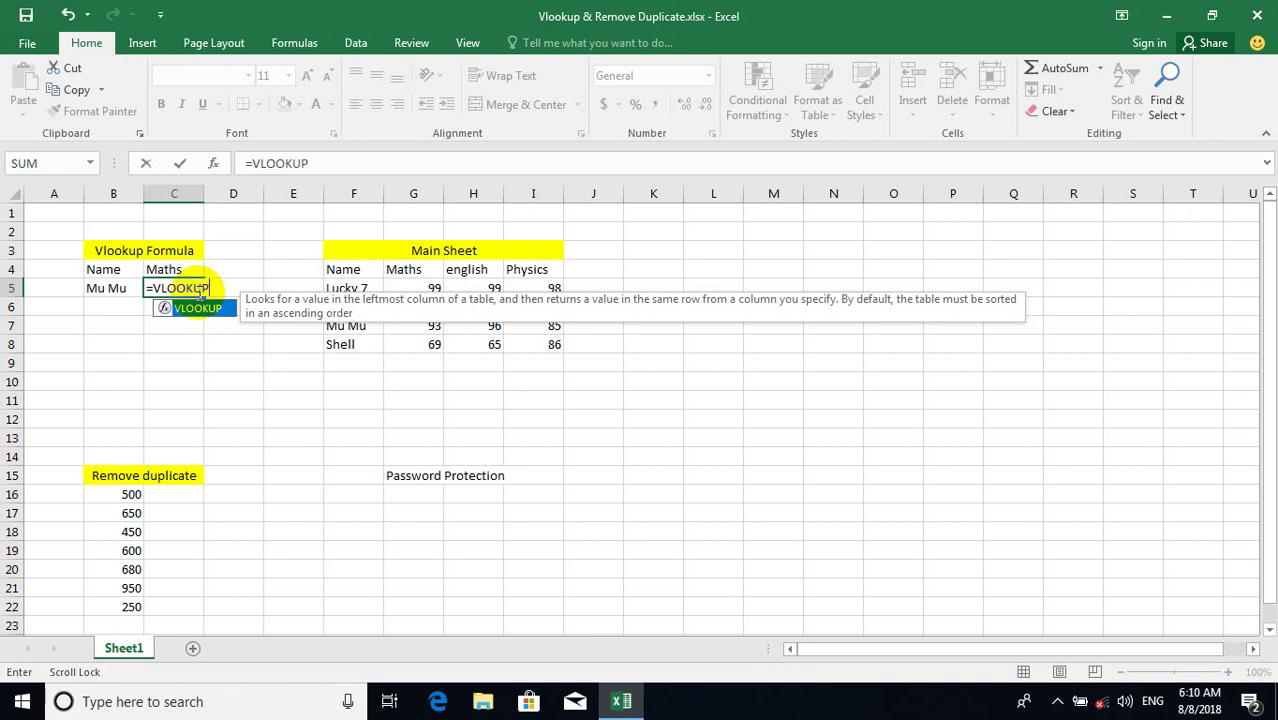
type("(")
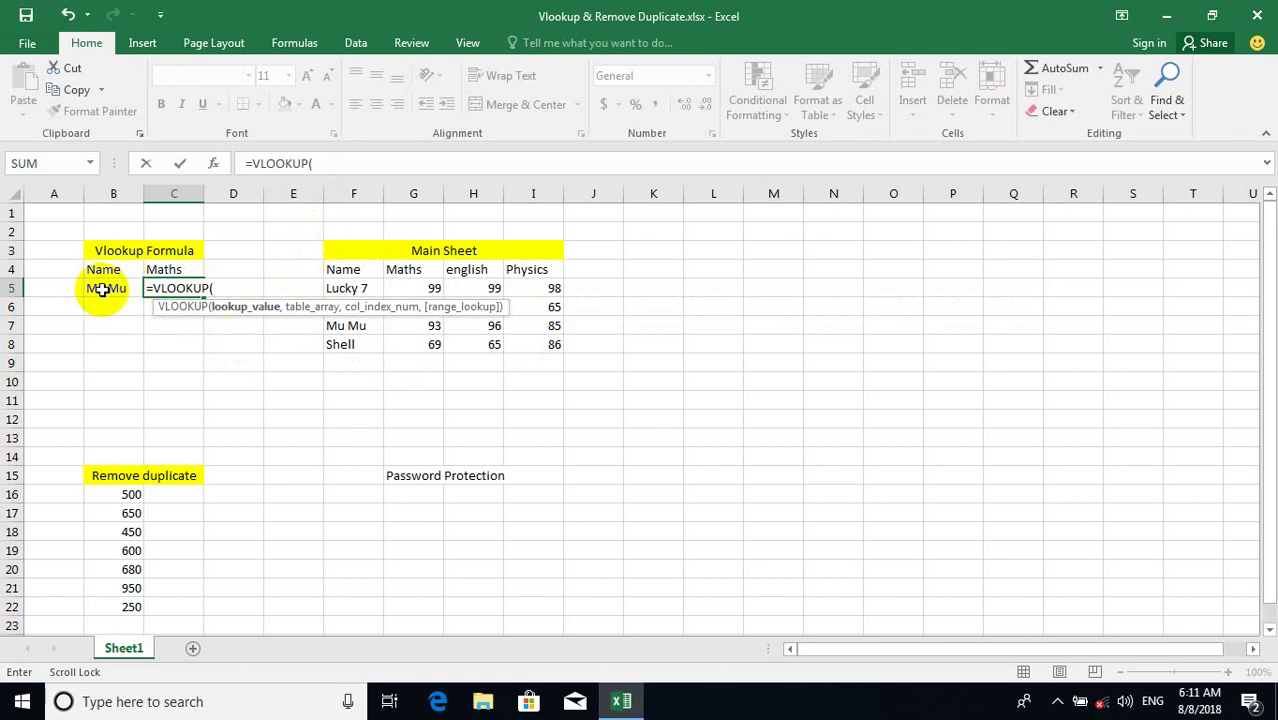
left_click(104, 289)
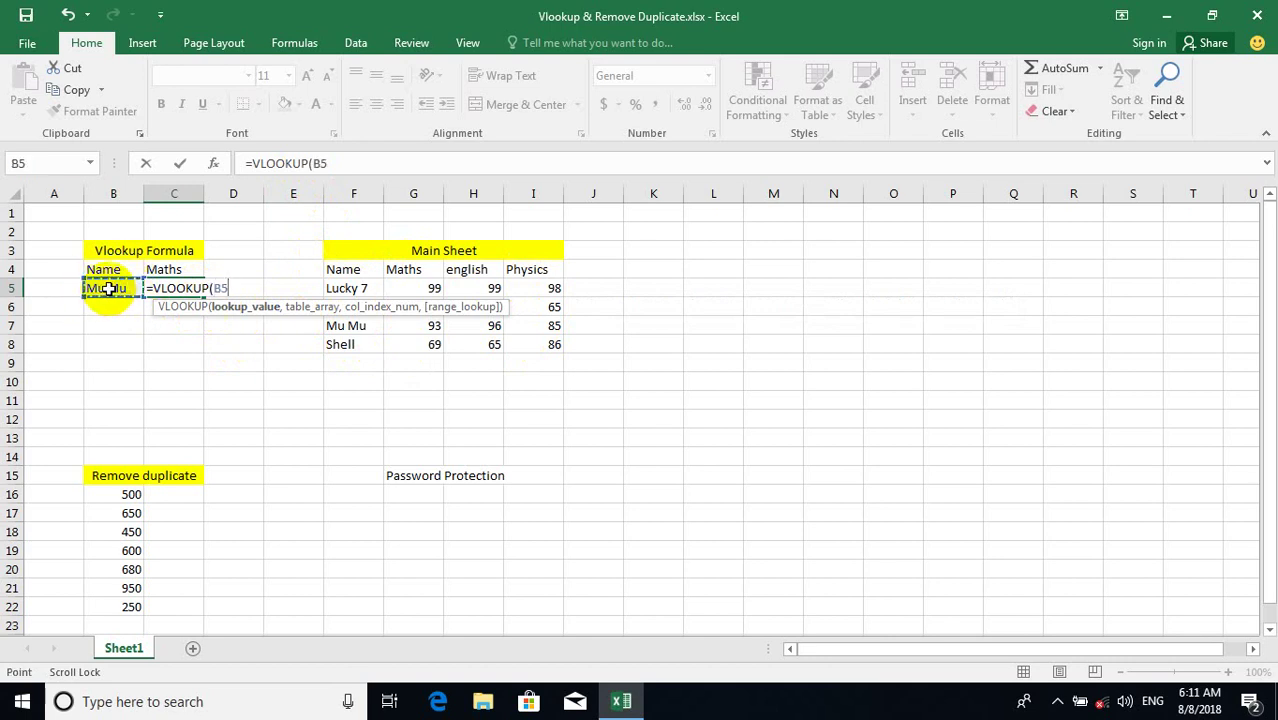
type(",")
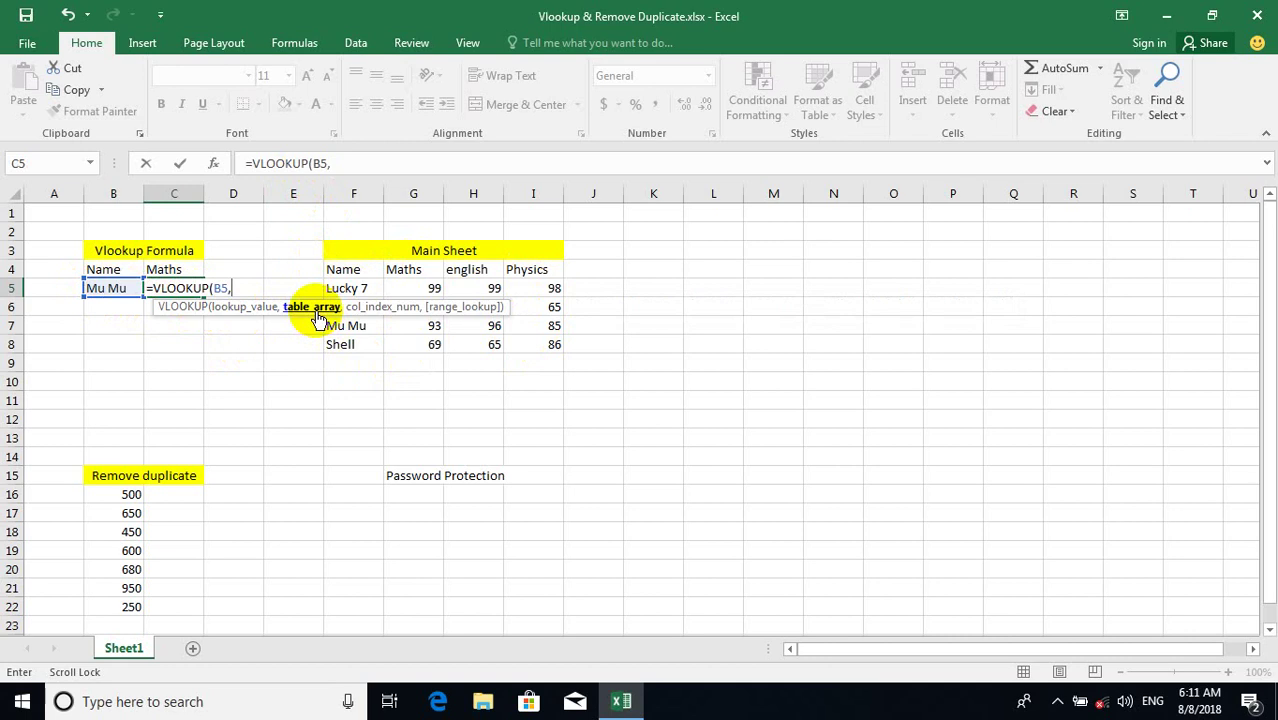
left_click_drag(318, 318, 251, 230)
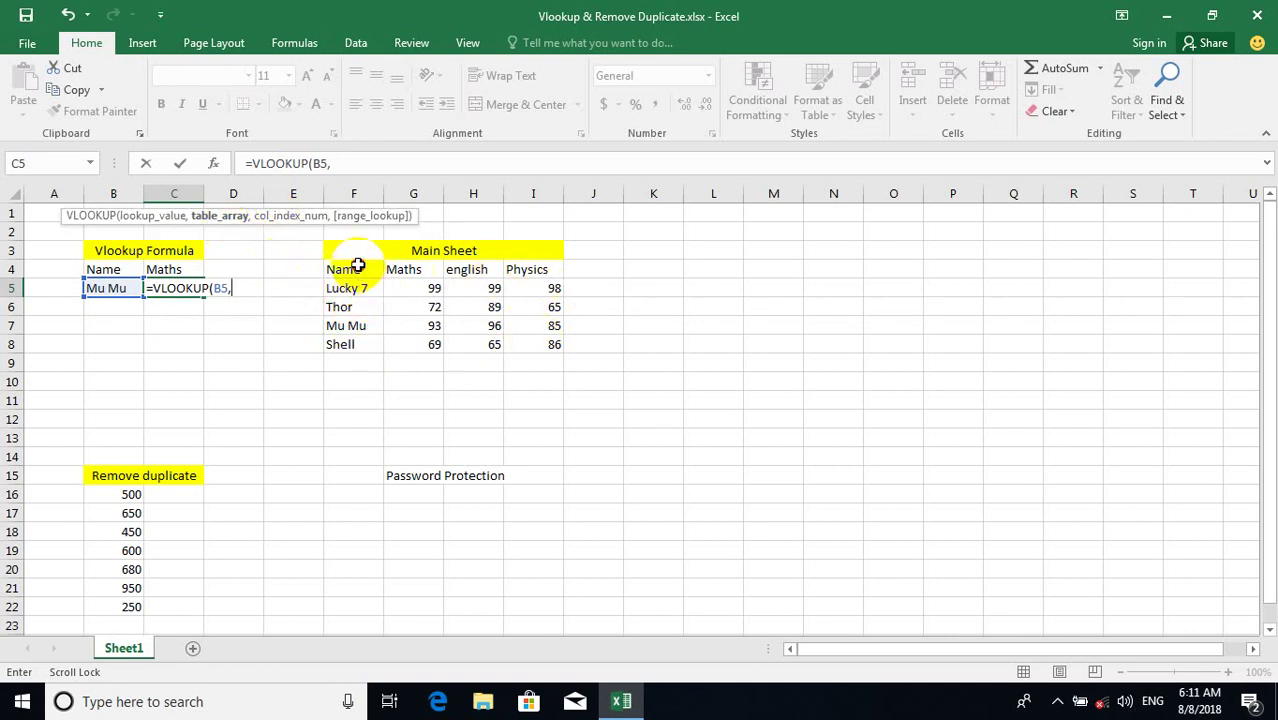
Complete C5 as =VLOOKUP(B5,F4:I8,2,FALSE), returning Mu Mu's Maths score 93.
left_click_drag(357, 266, 557, 326)
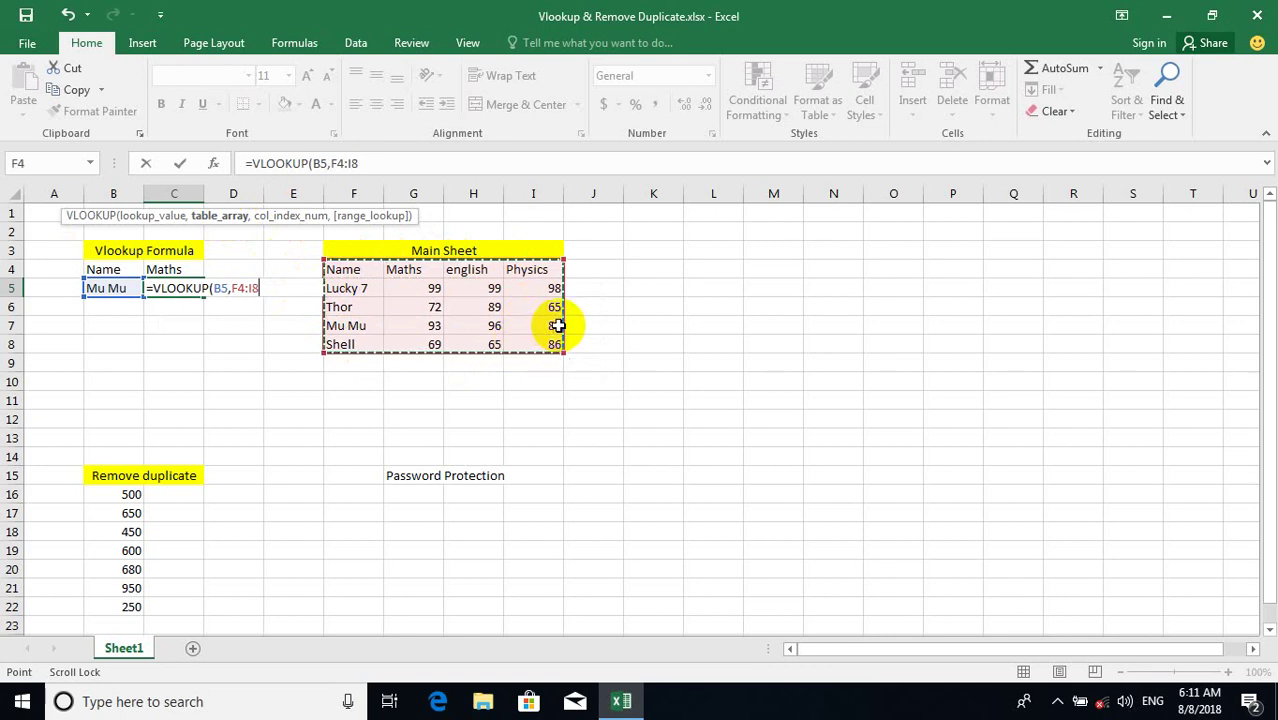
type(",2")
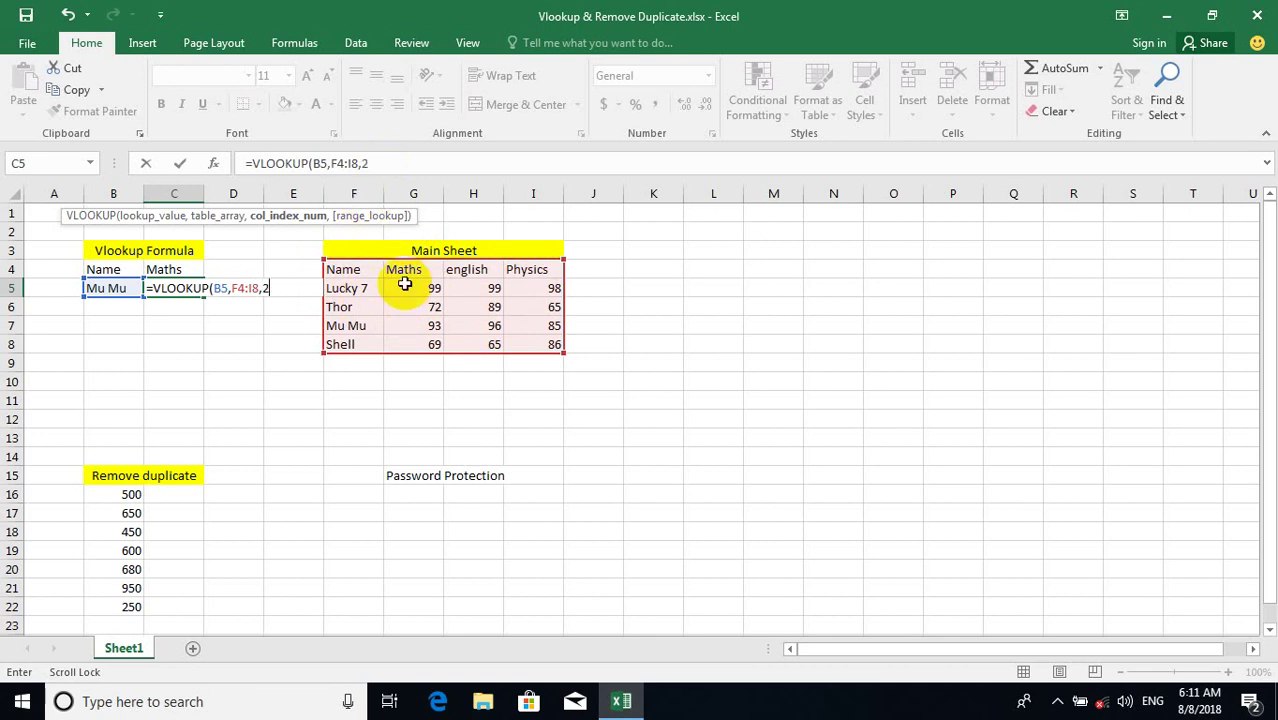
type(",")
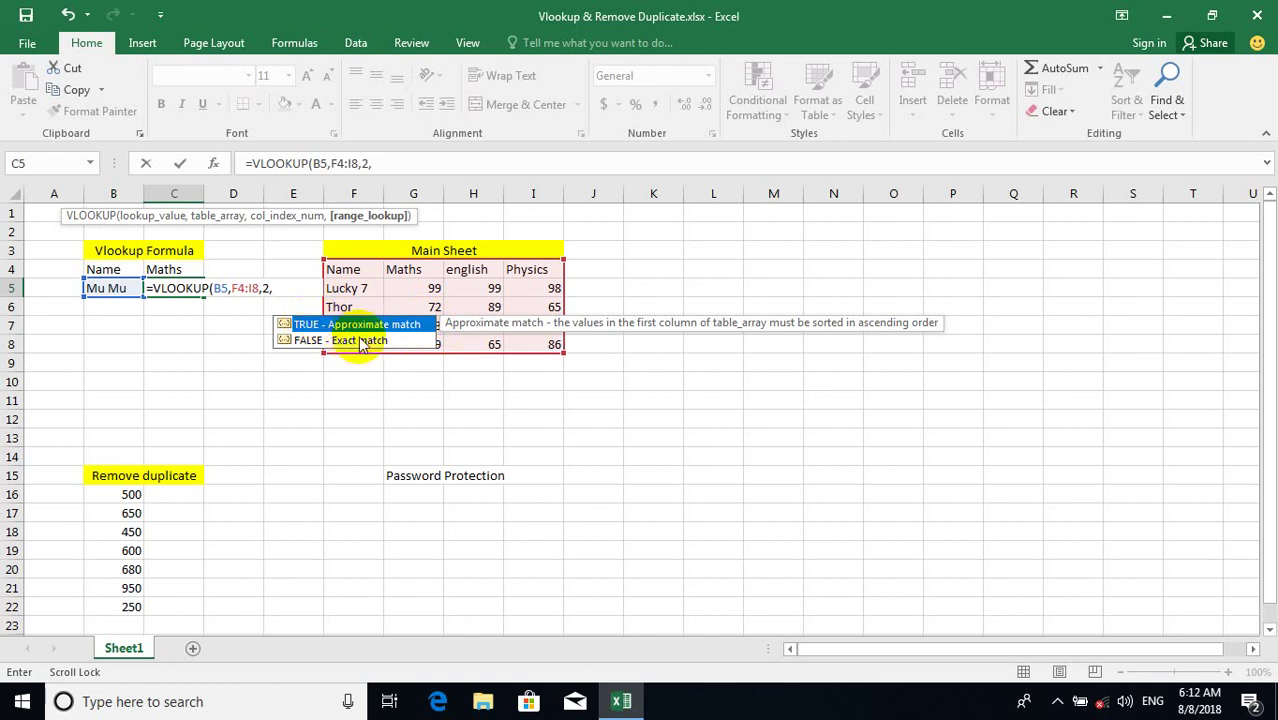
double_click(305, 343)
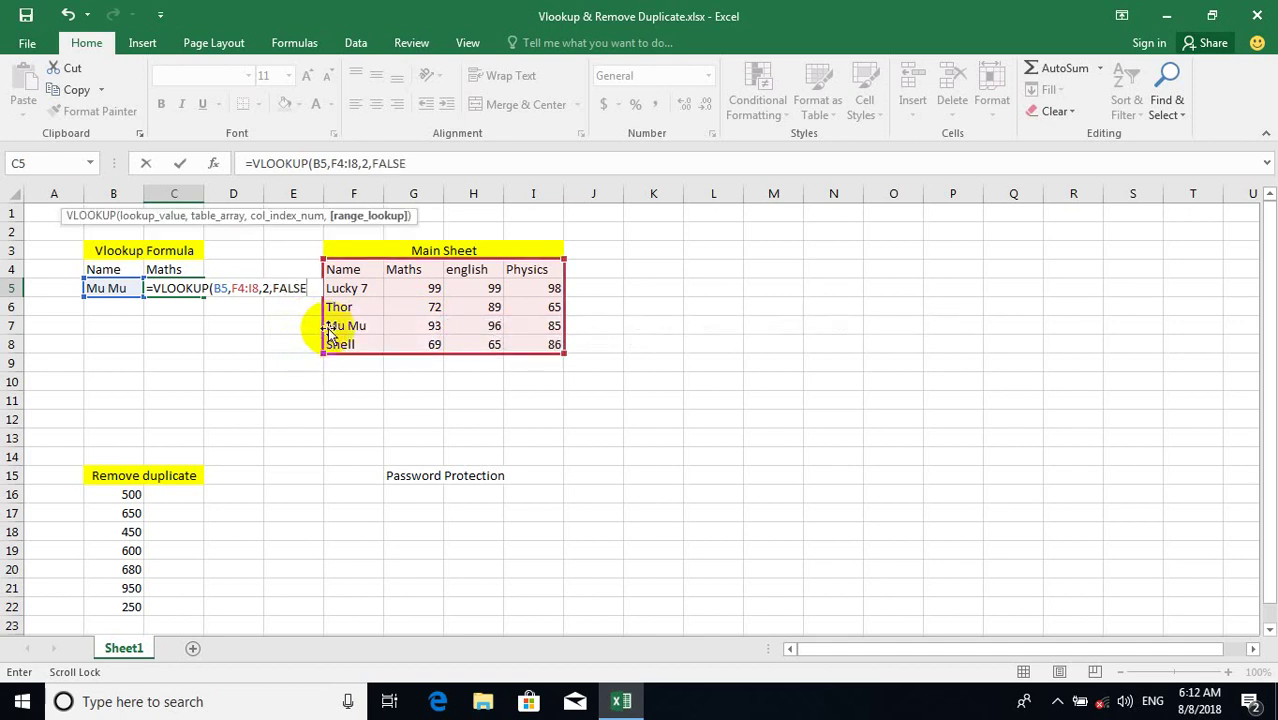
type(")")
key("Return")
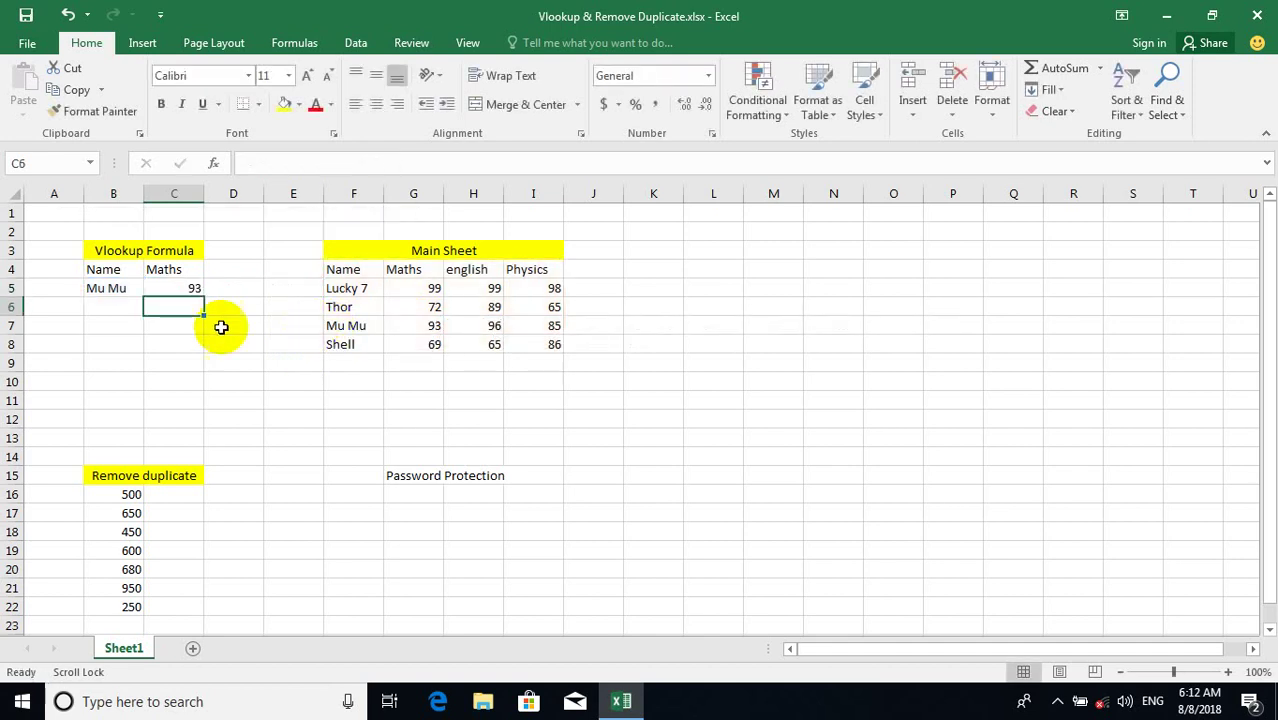
left_click(172, 286)
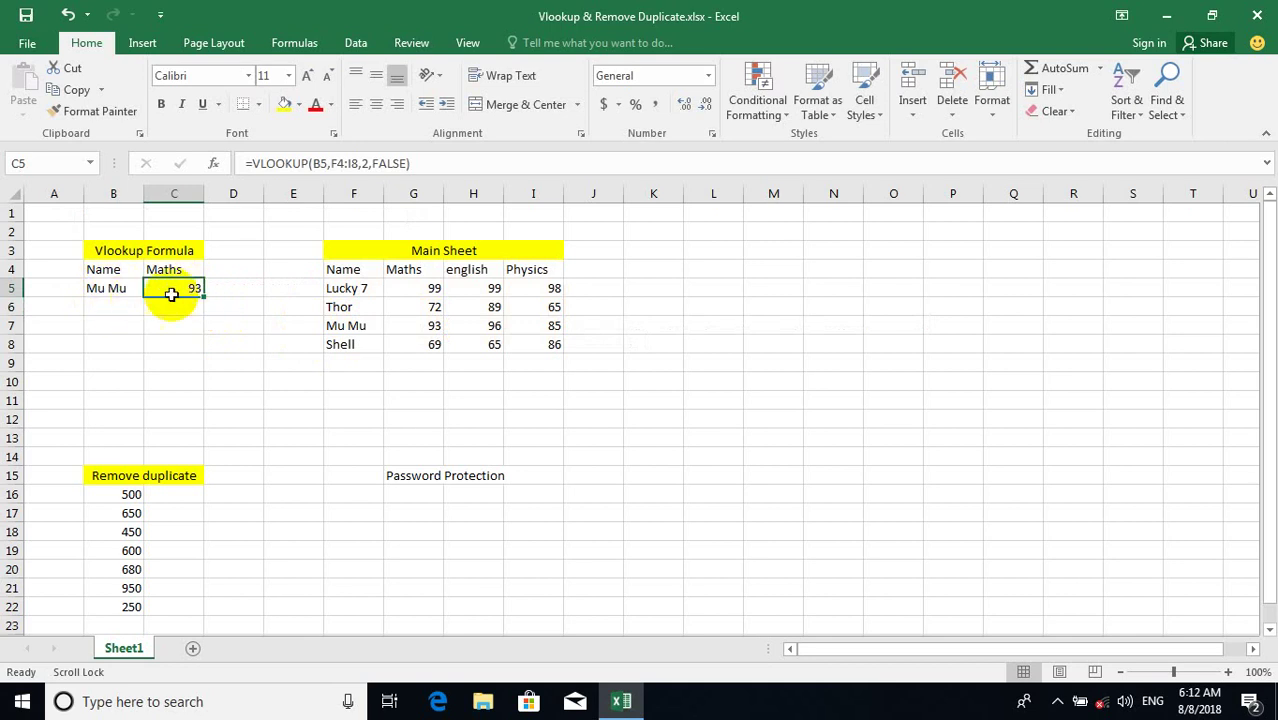
left_click(106, 288)
left_click(151, 290)
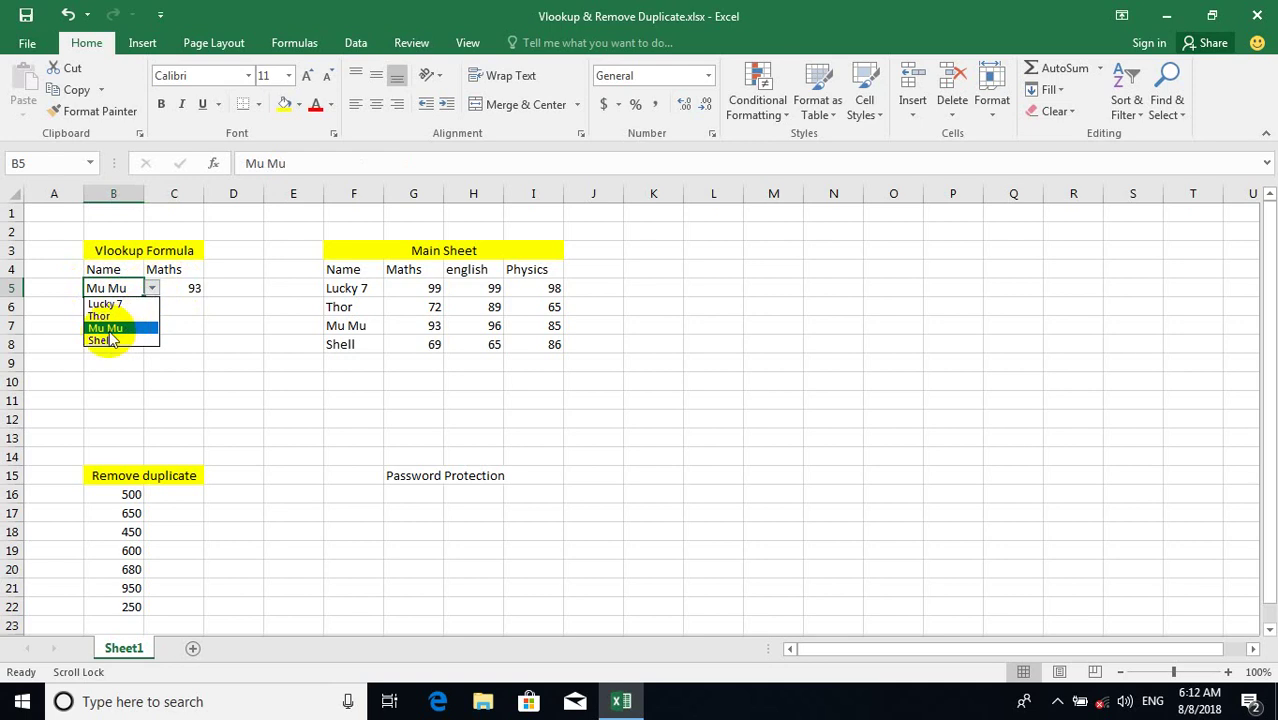
left_click(110, 341)
left_click(196, 290)
left_click(120, 288)
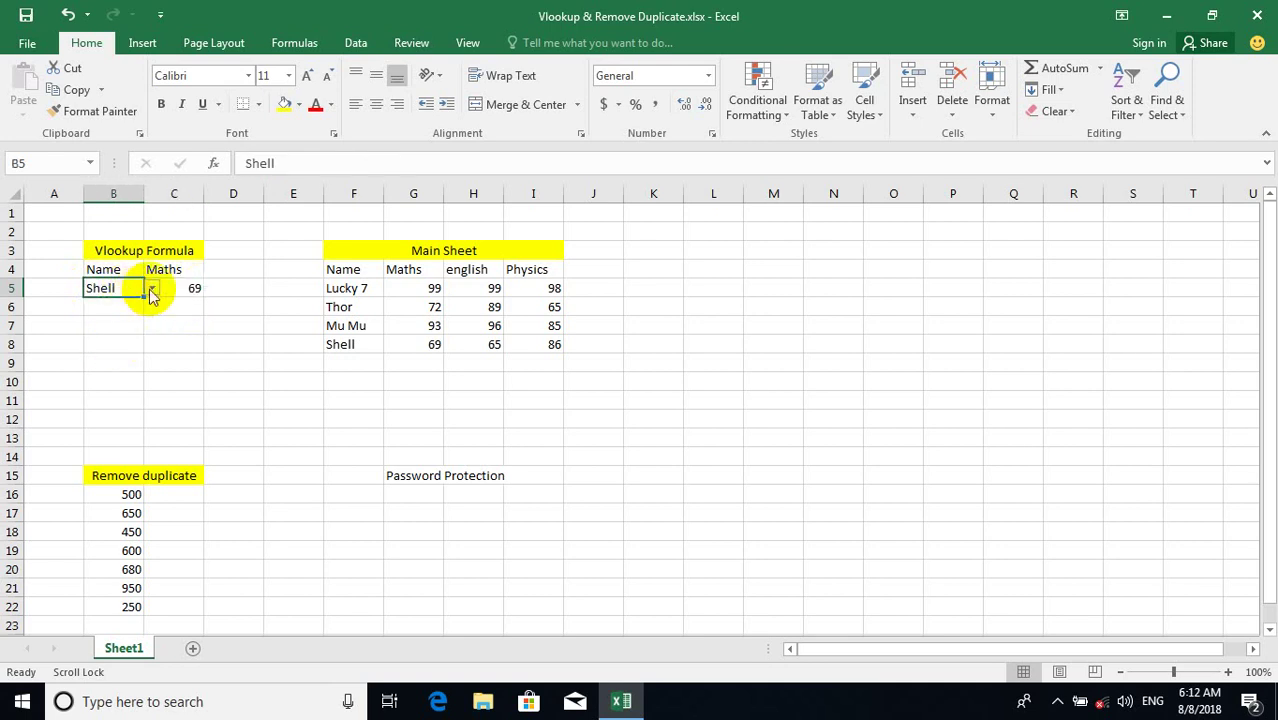
left_click(151, 289)
left_click(105, 304)
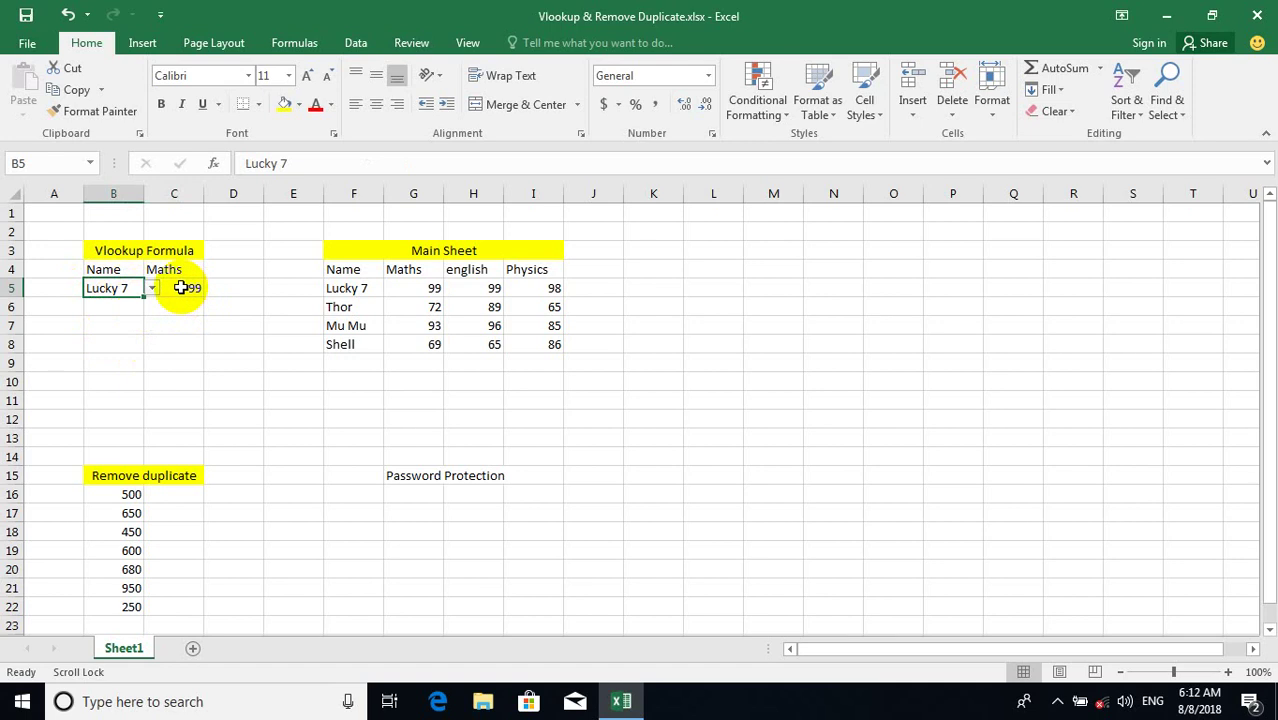
left_click(172, 287)
left_click(376, 271)
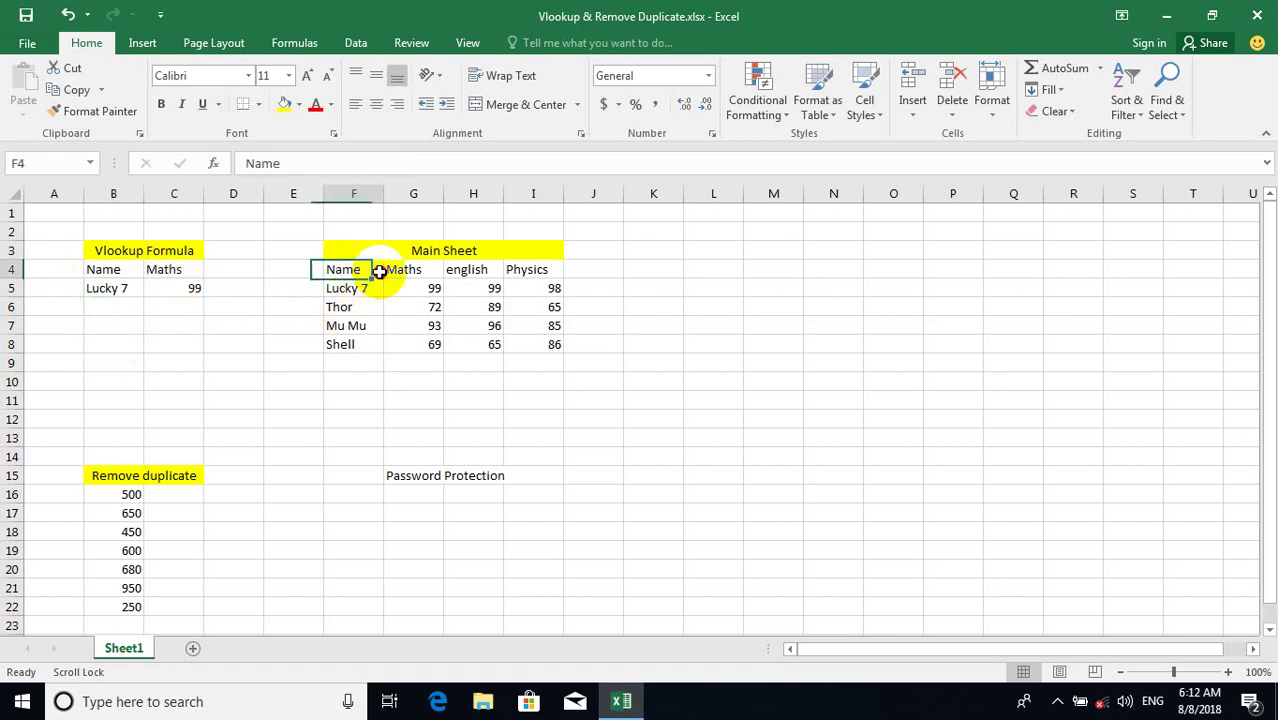
left_click_drag(380, 271, 548, 345)
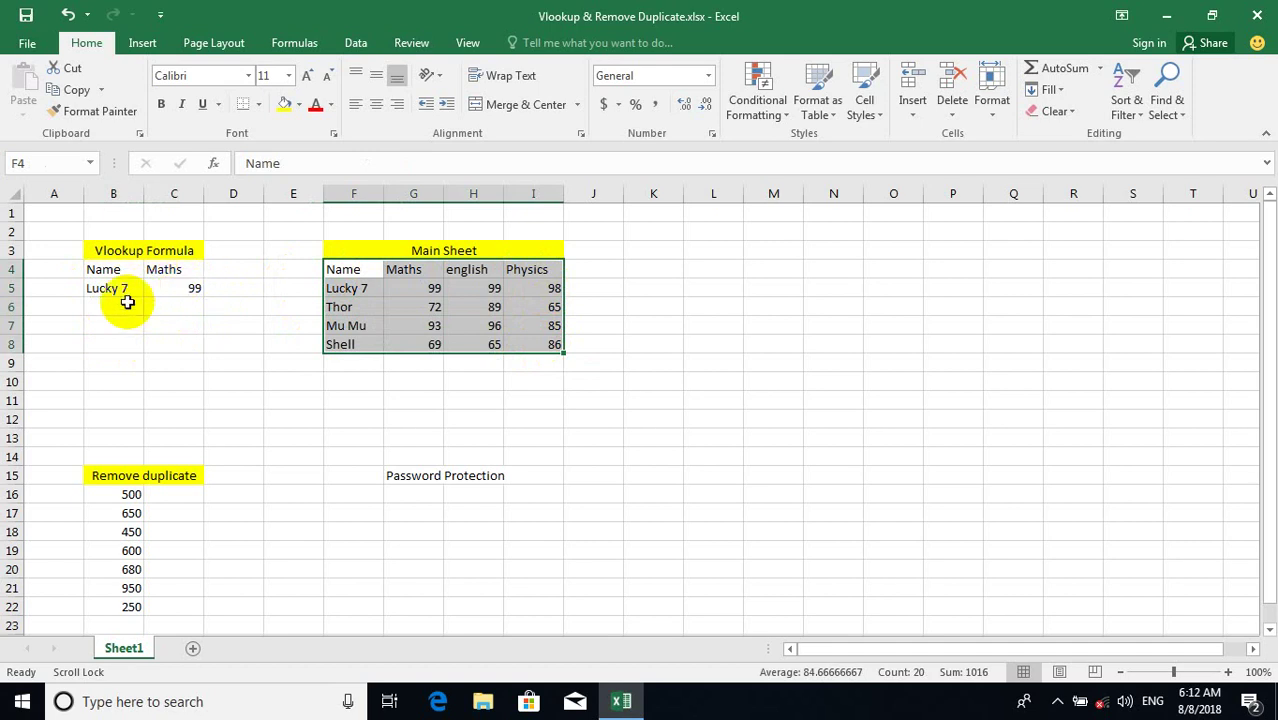
left_click(165, 288)
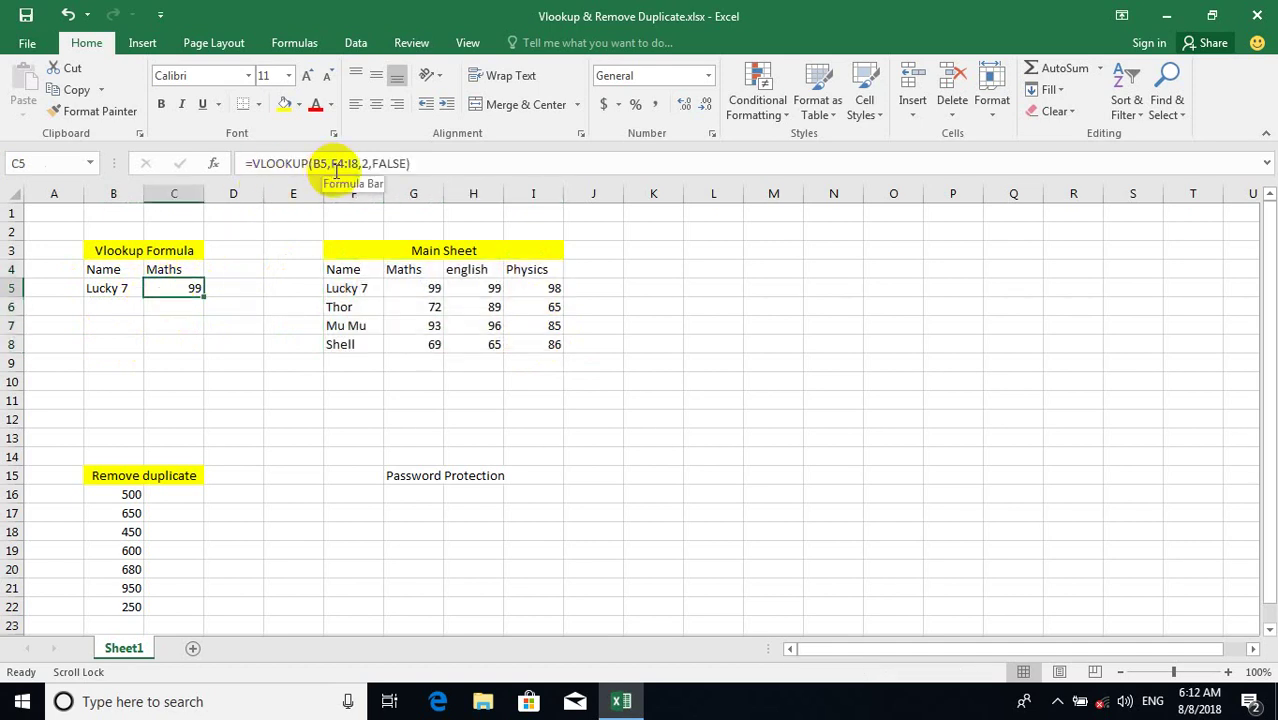
scroll(277, 237, "down", 1)
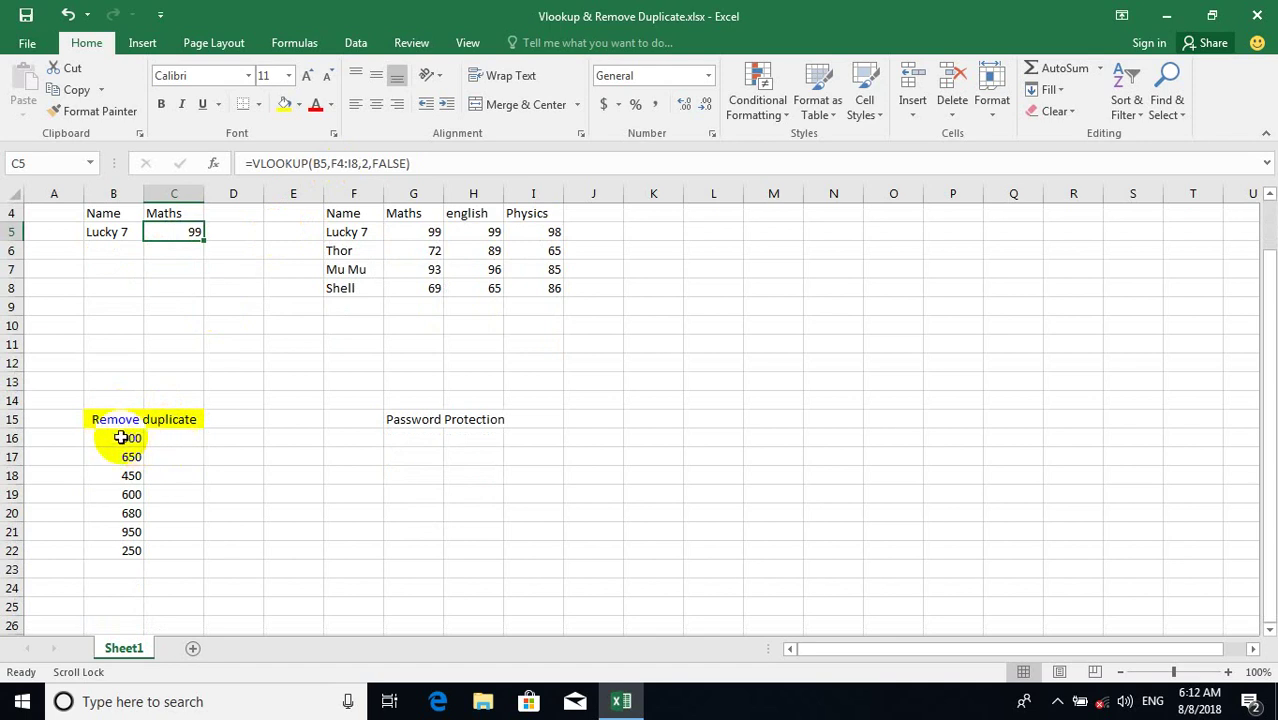
Run Remove Duplicates on B16:C22 using only the Remove duplicate column.
left_click_drag(125, 438, 160, 551)
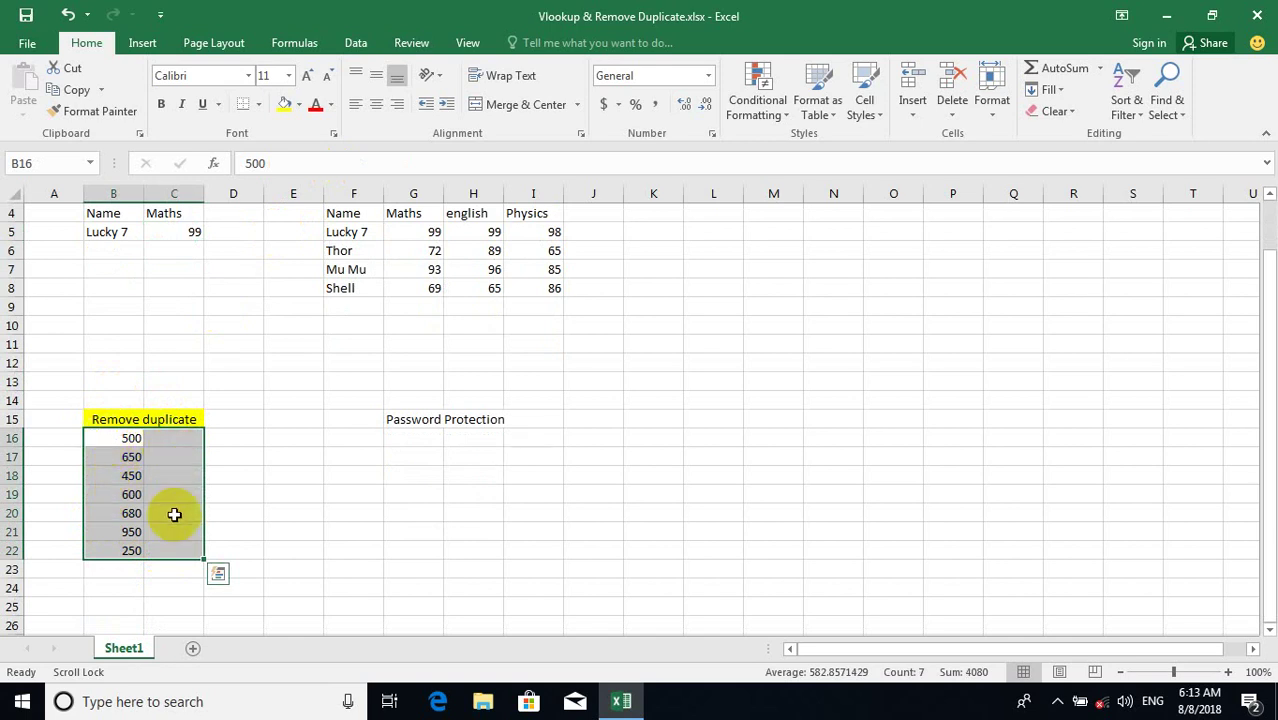
left_click(355, 44)
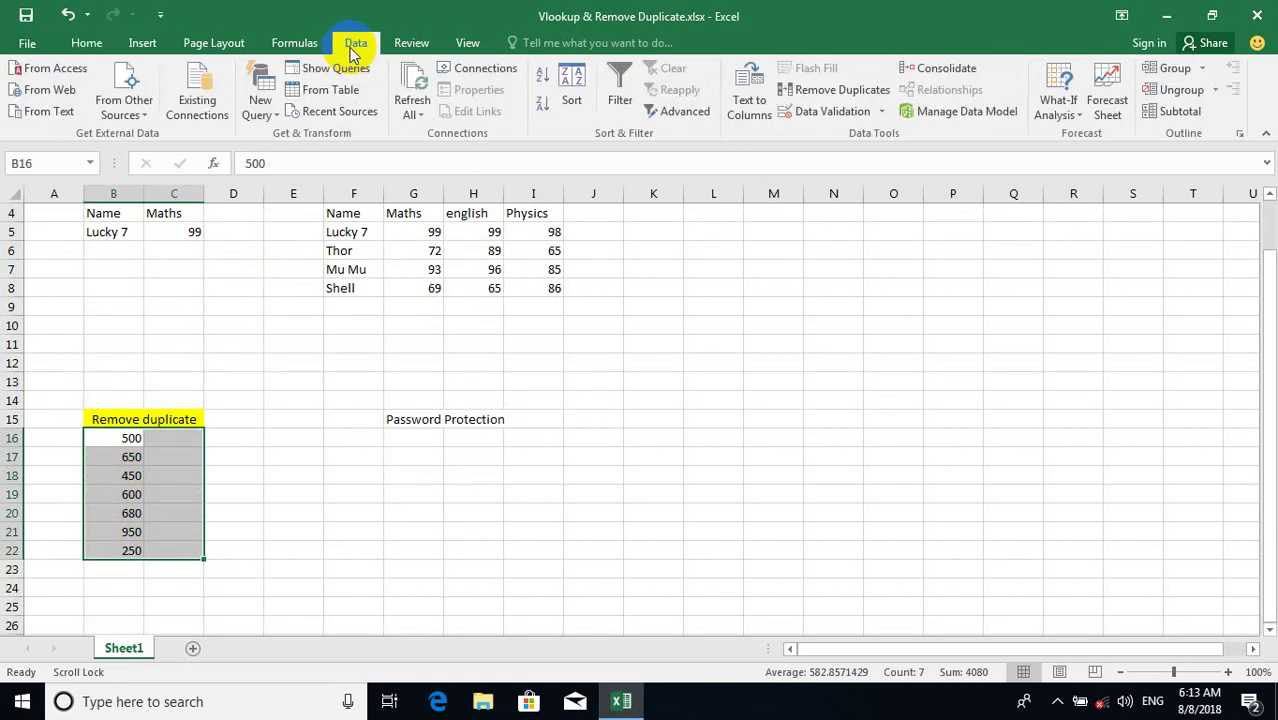
left_click(806, 91)
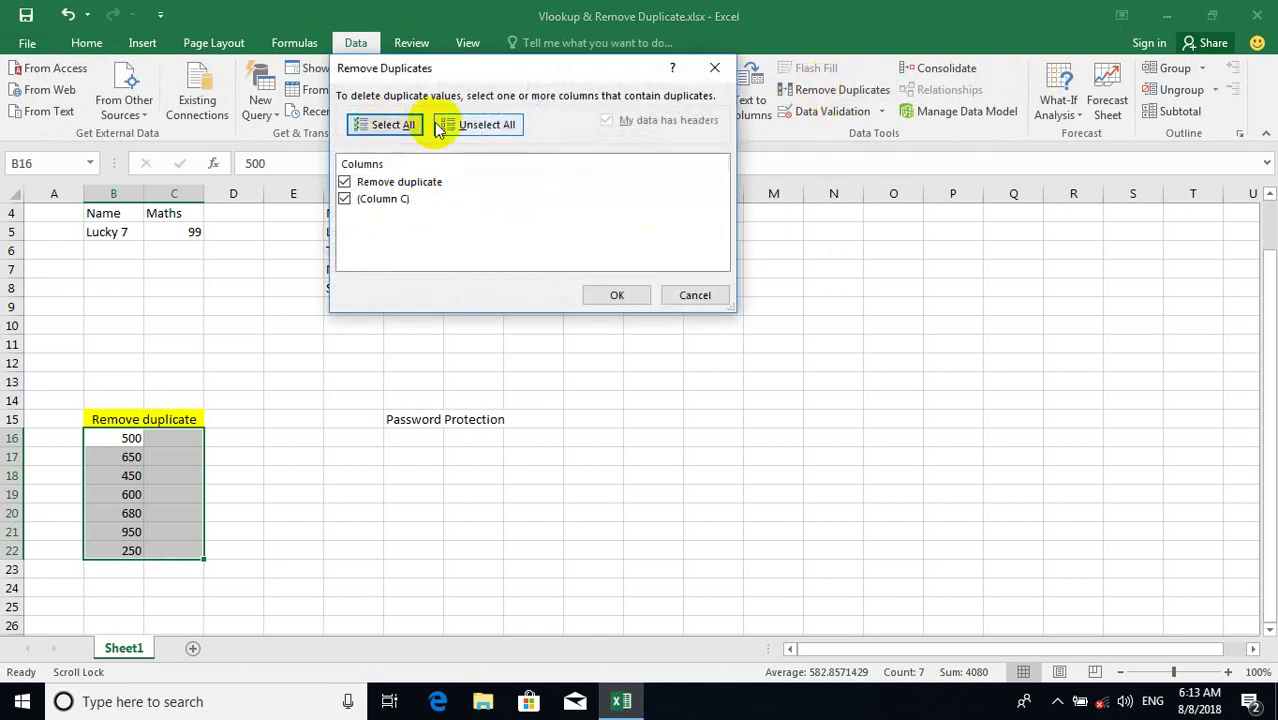
left_click(390, 128)
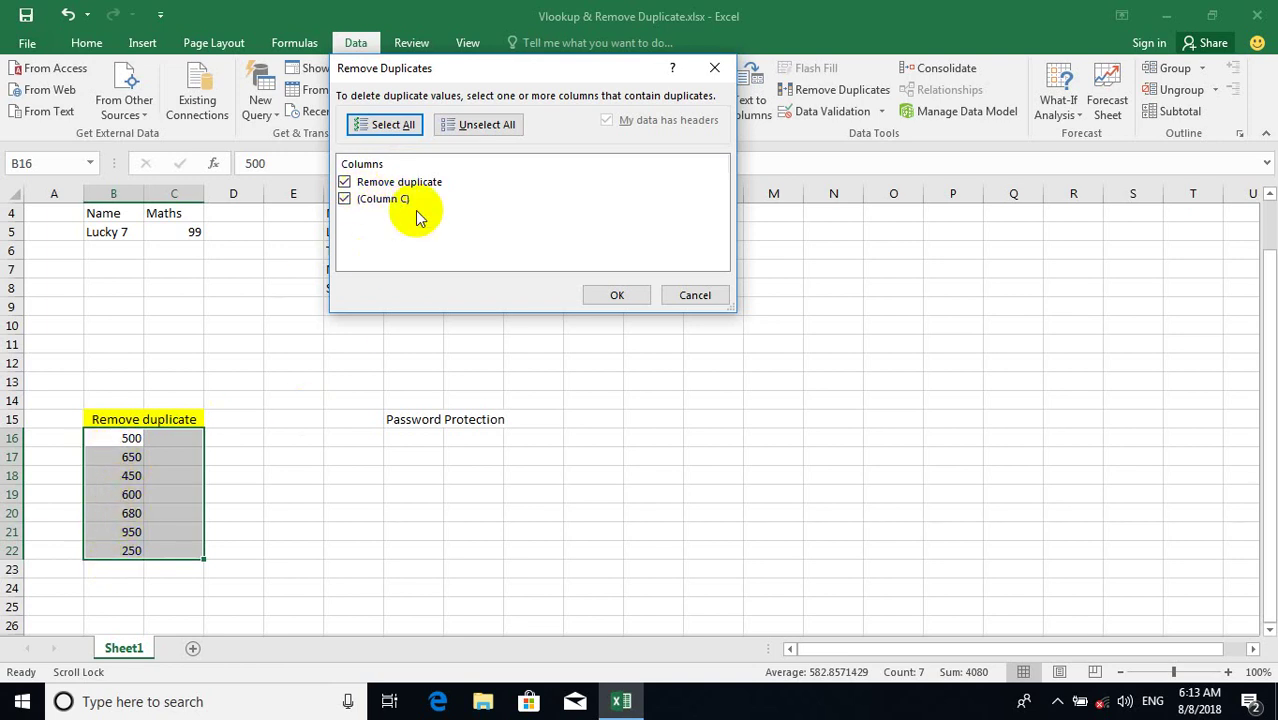
left_click(448, 130)
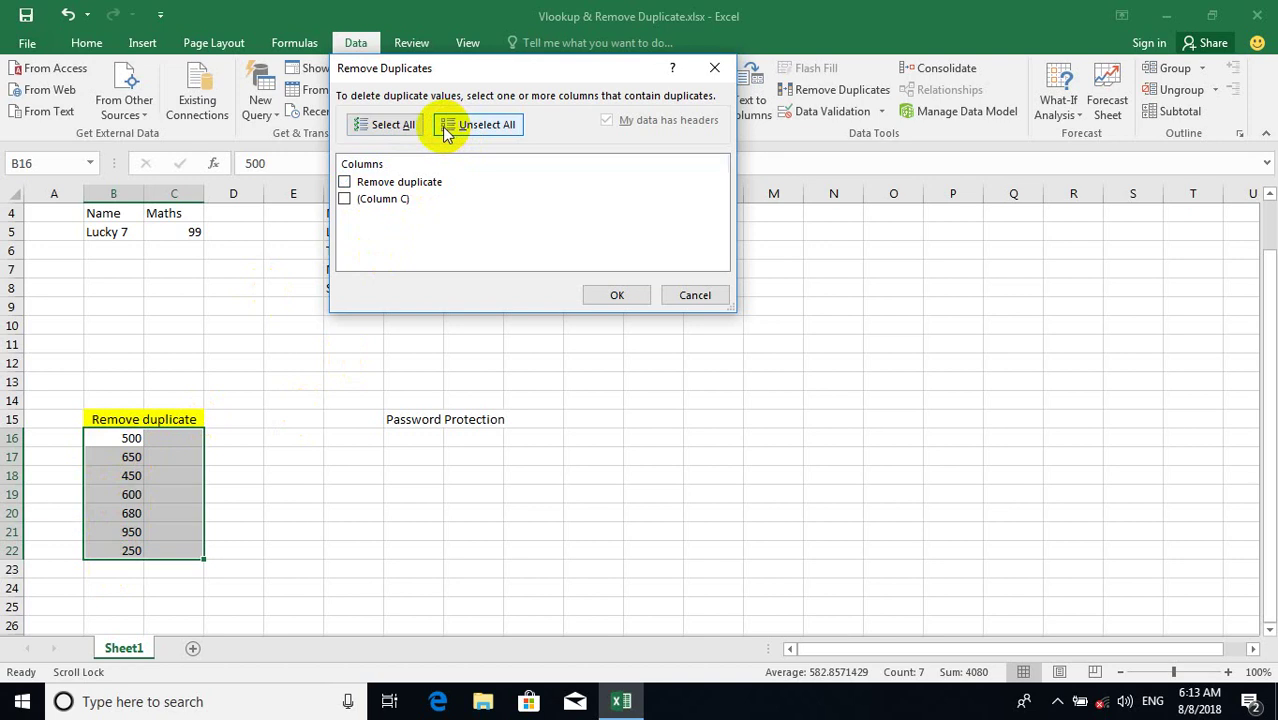
left_click(345, 183)
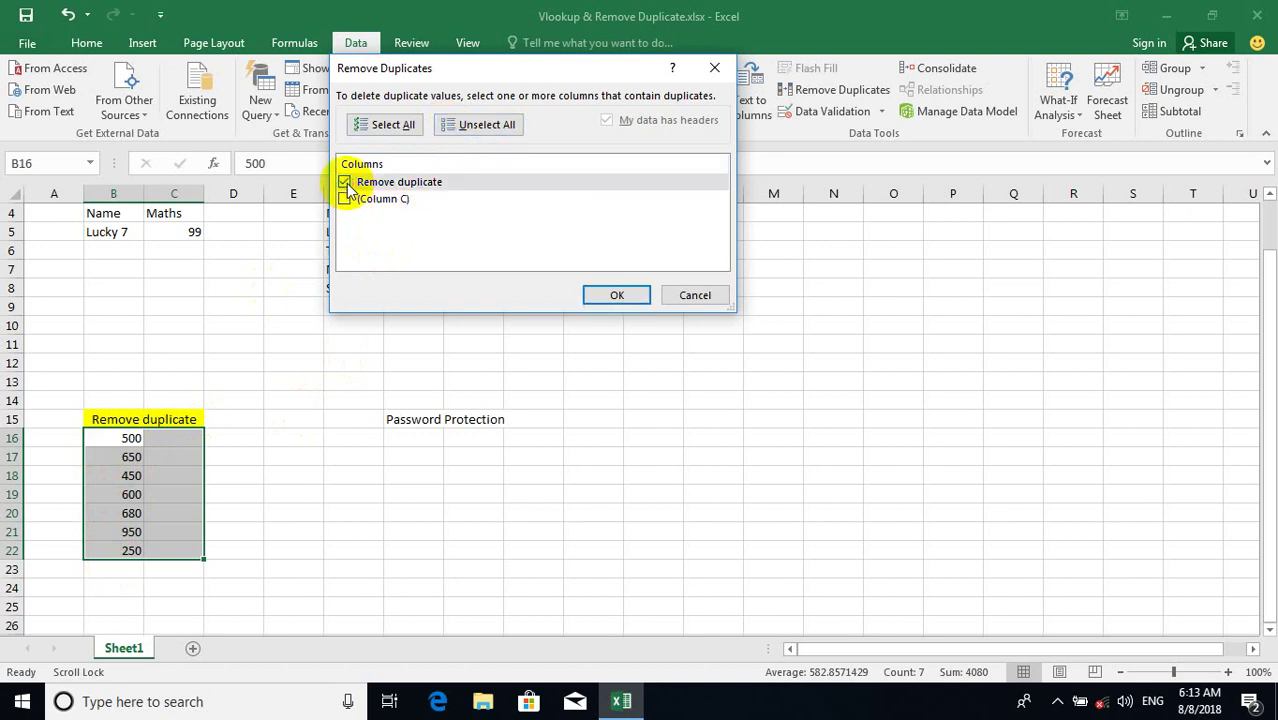
left_click(617, 295)
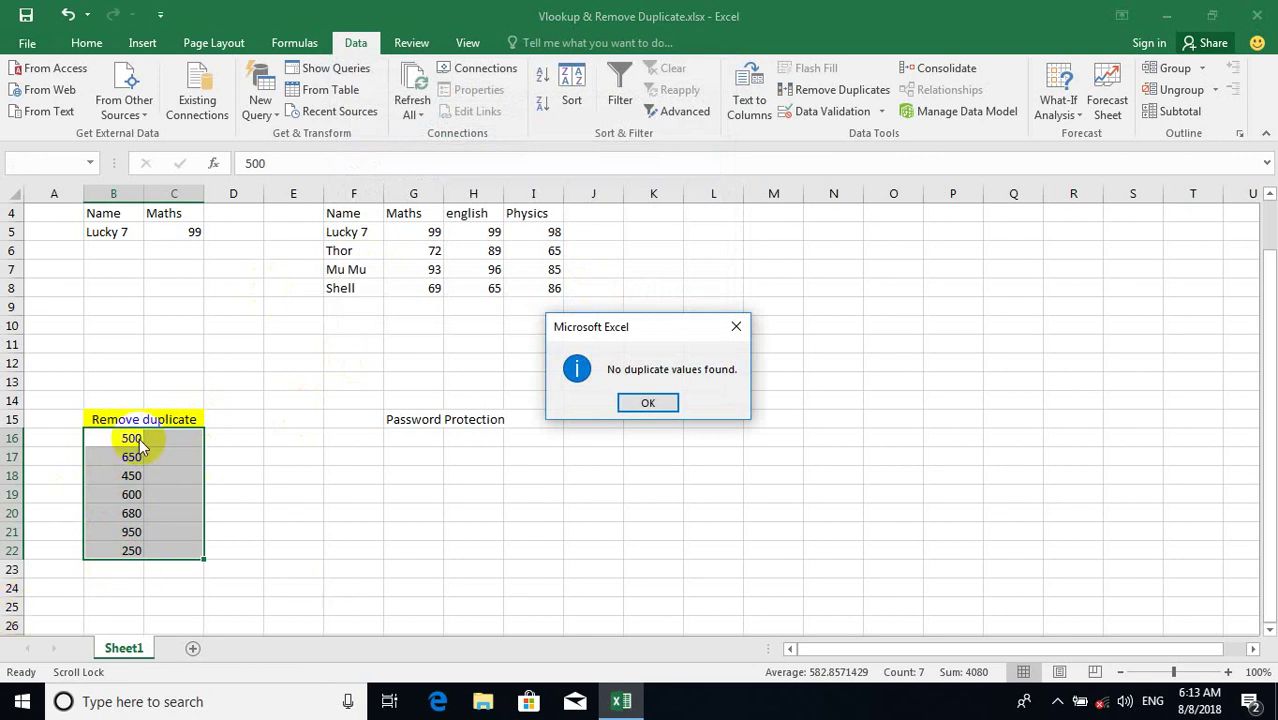
Enter the duplicate values 500 in B23 and 680 in B24.
left_click(646, 402)
left_click(113, 569)
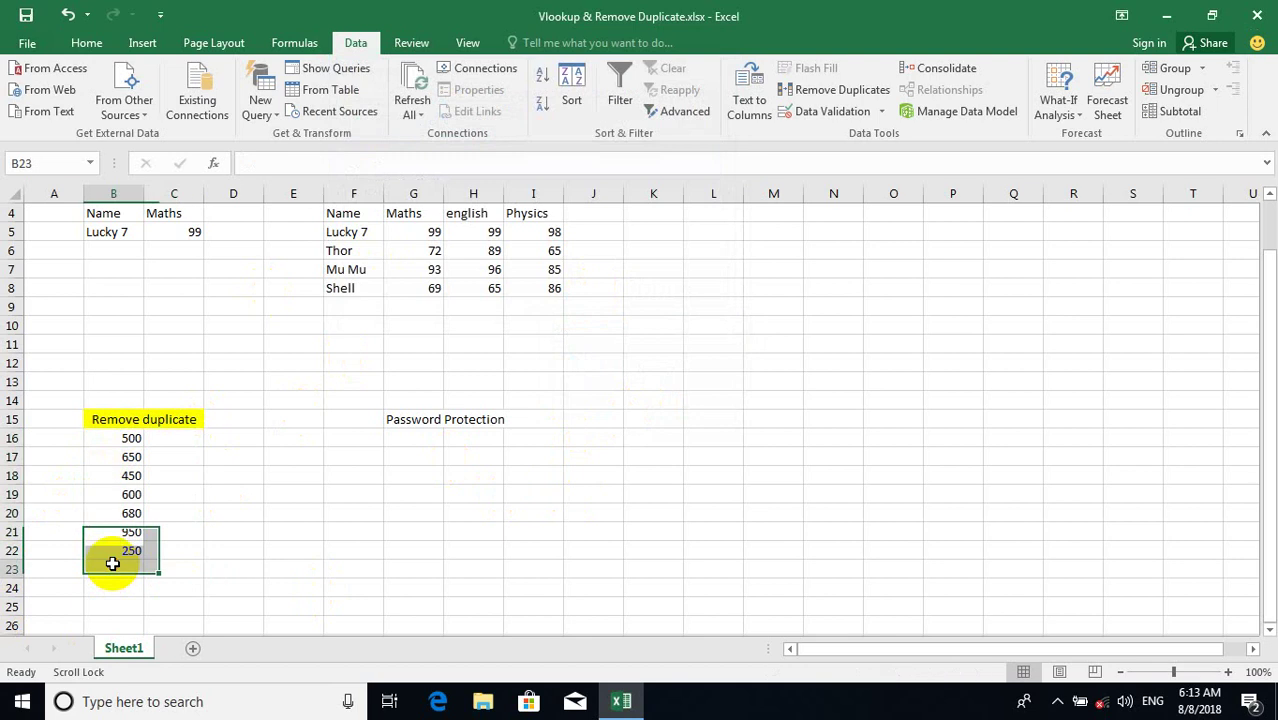
type("500")
key("Return")
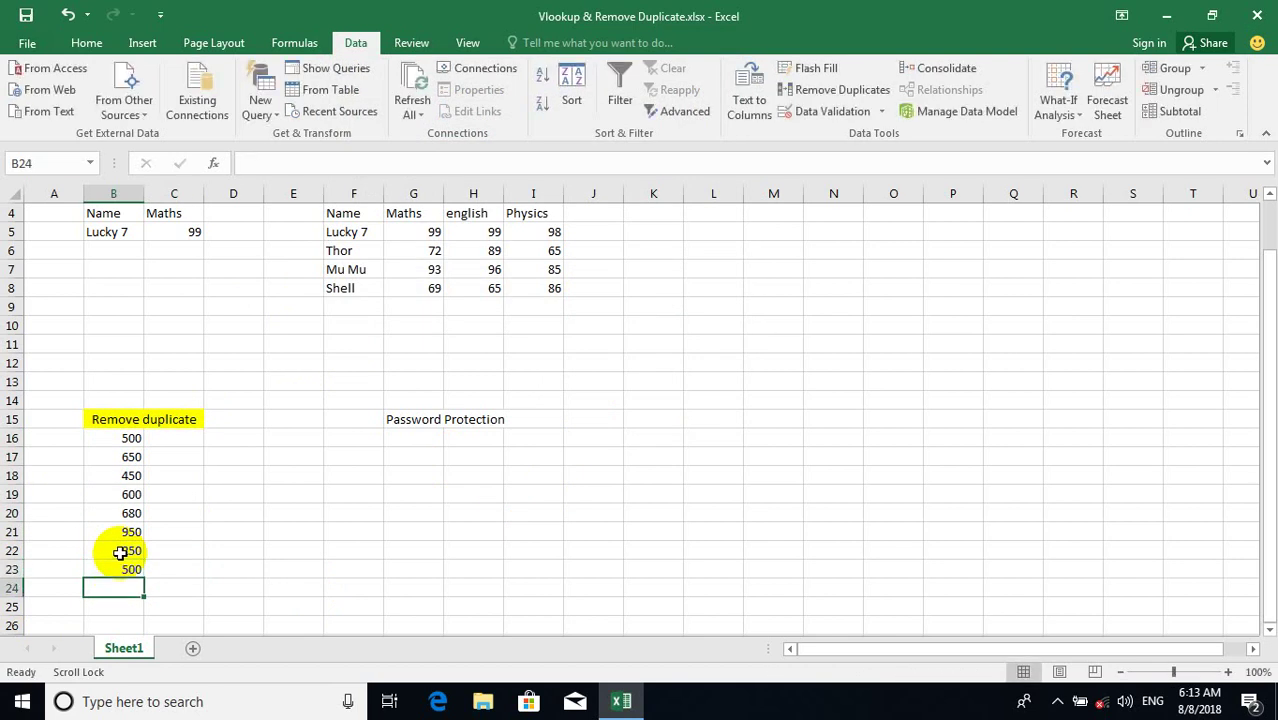
type("680")
key("Return")
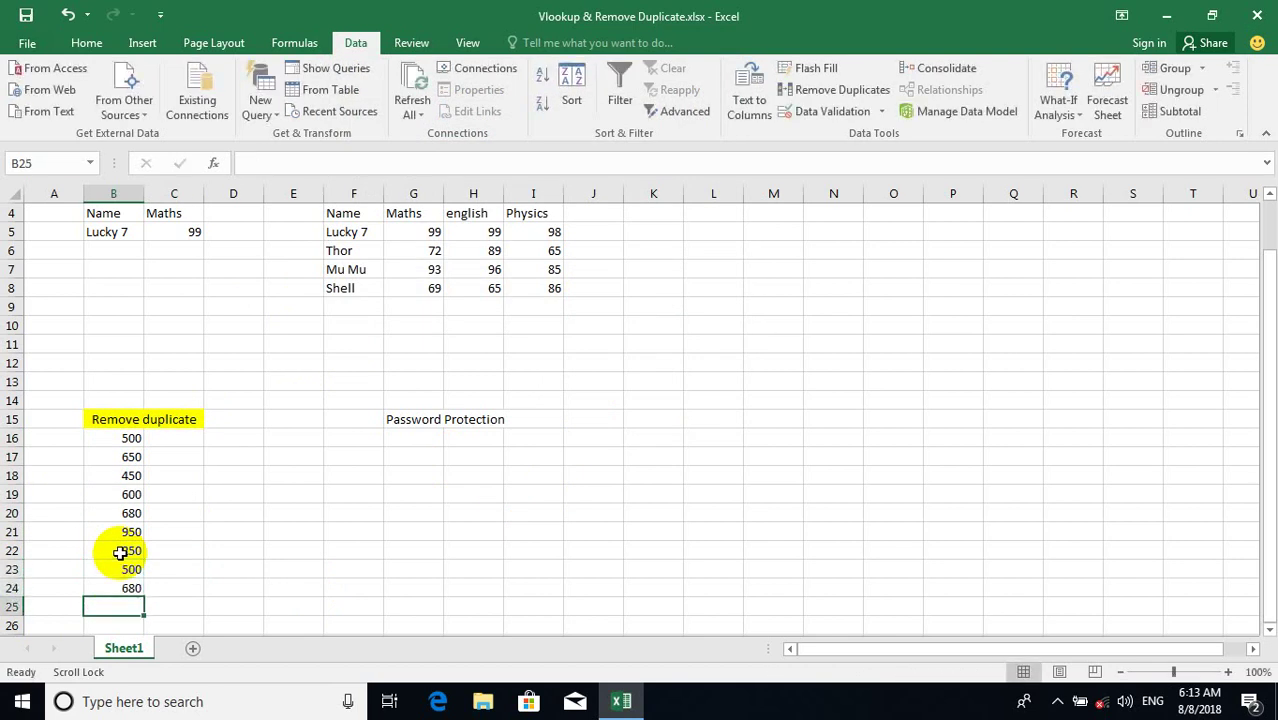
Remove duplicates from B16:C24 on the Remove duplicate column, leaving 7 unique values.
left_click_drag(110, 436, 165, 586)
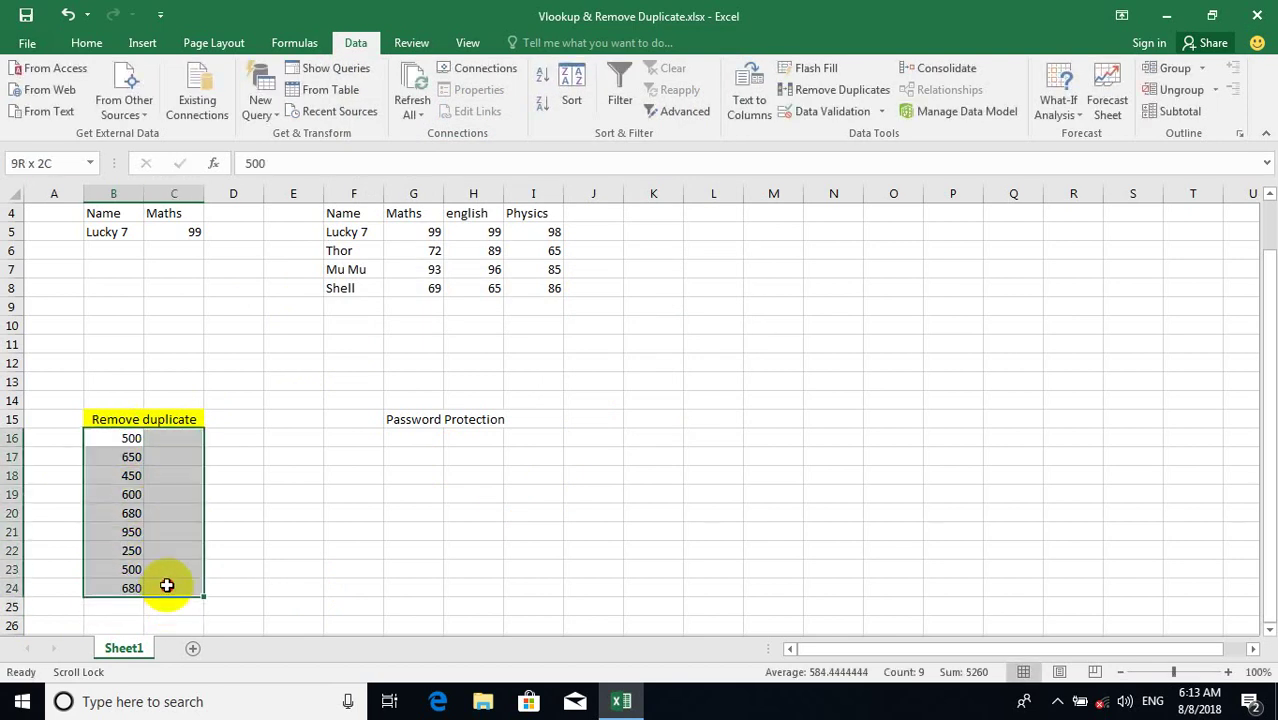
left_click(843, 91)
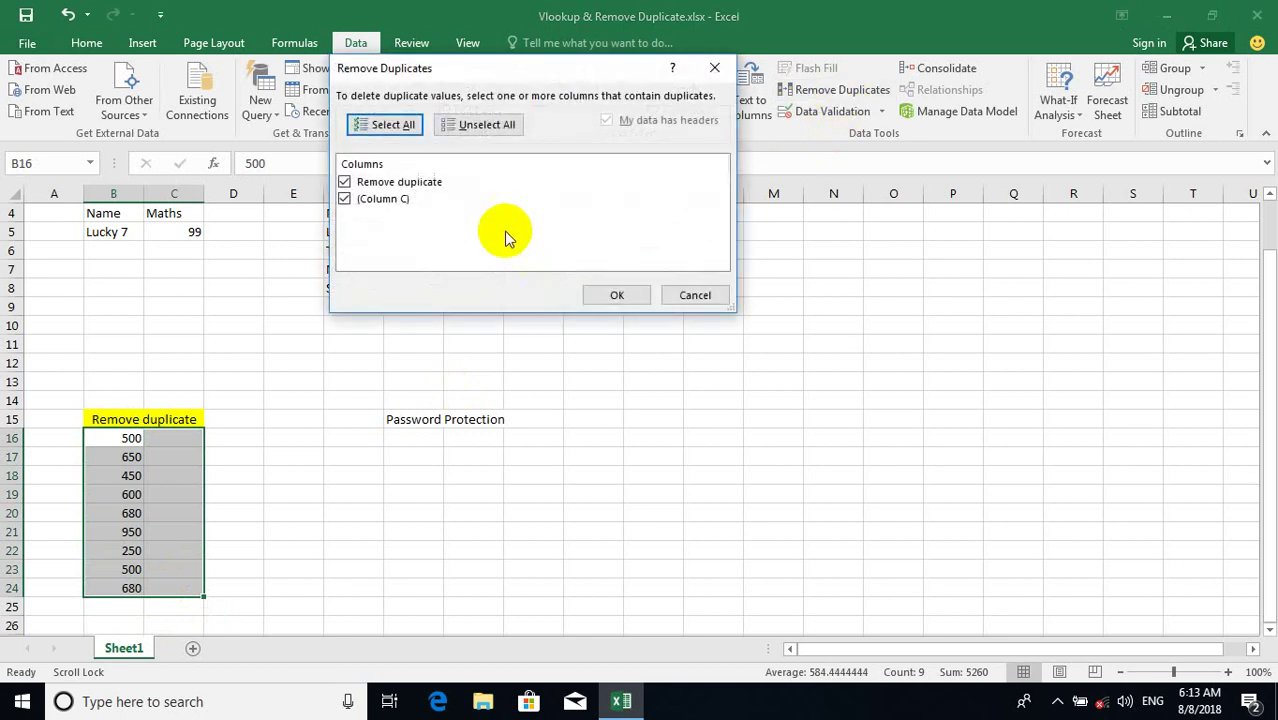
left_click(465, 124)
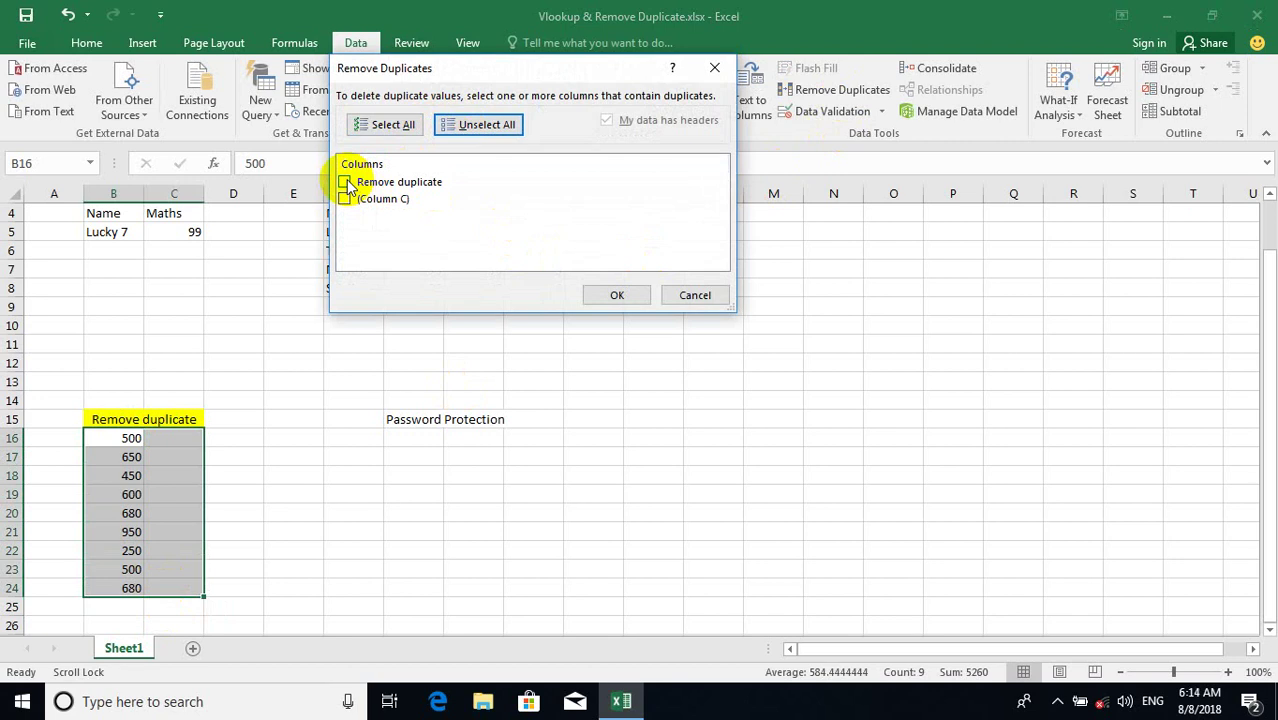
left_click(346, 183)
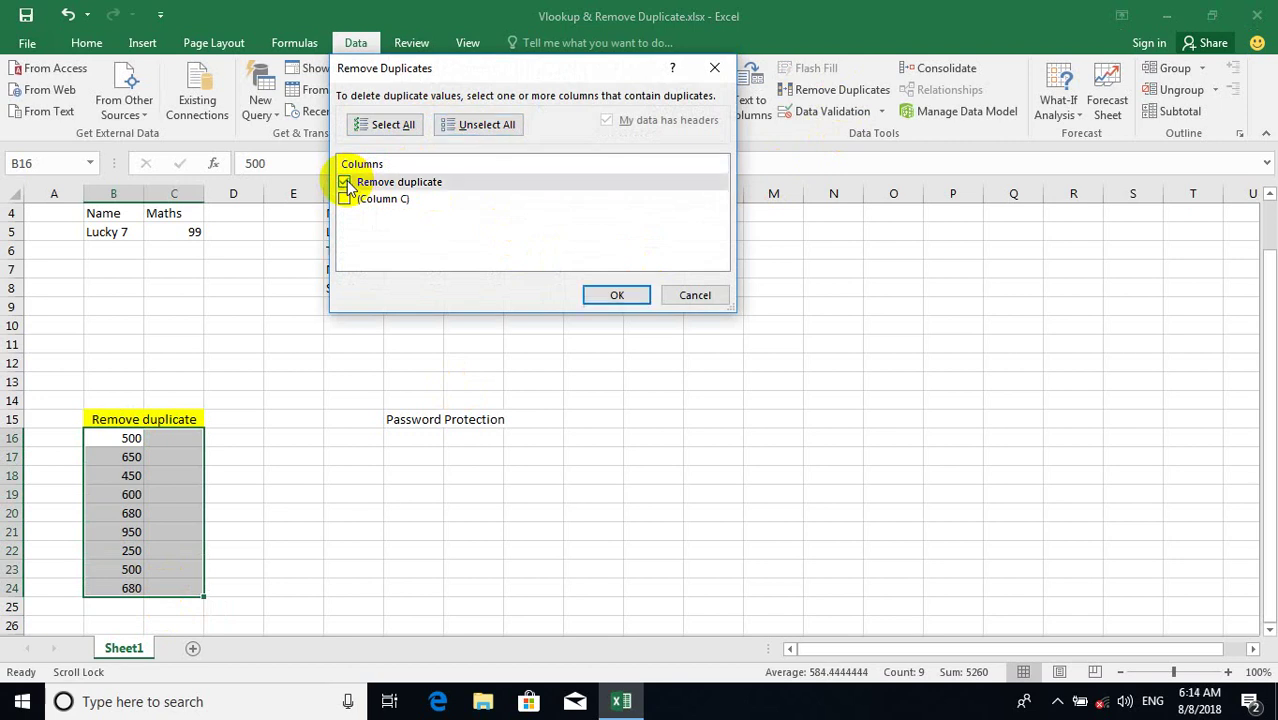
left_click(610, 295)
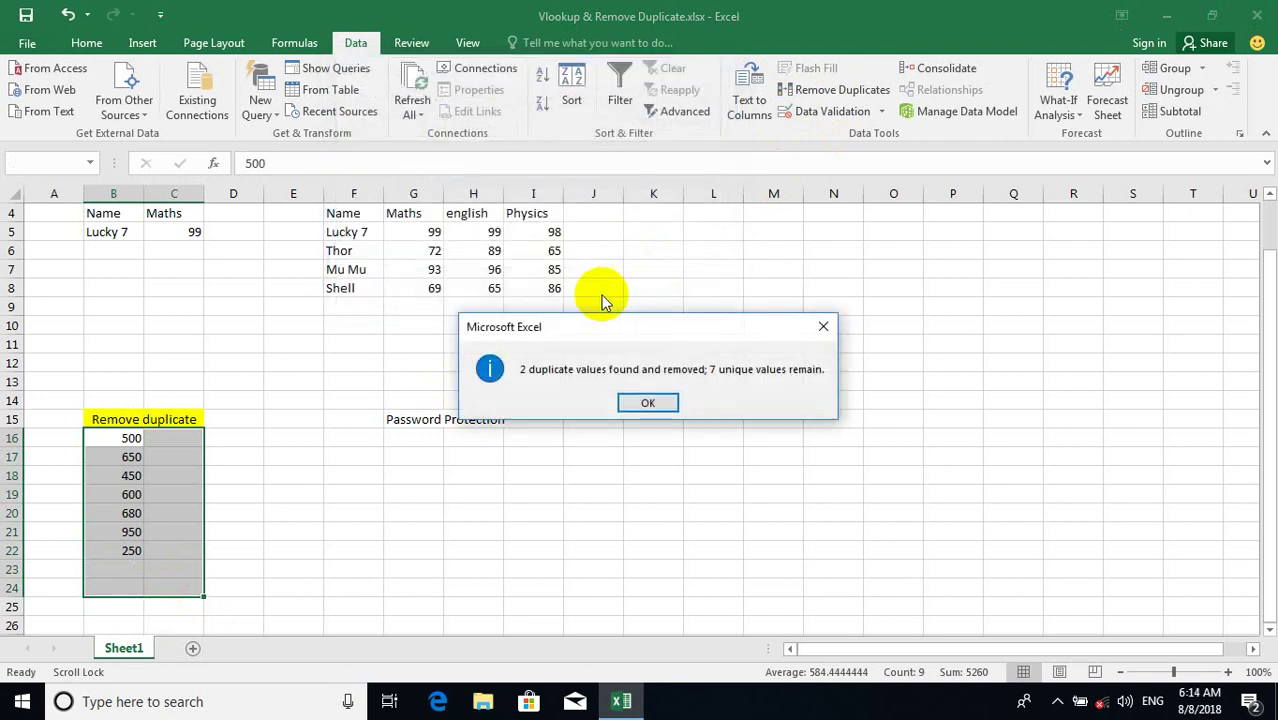
left_click_drag(531, 320, 430, 229)
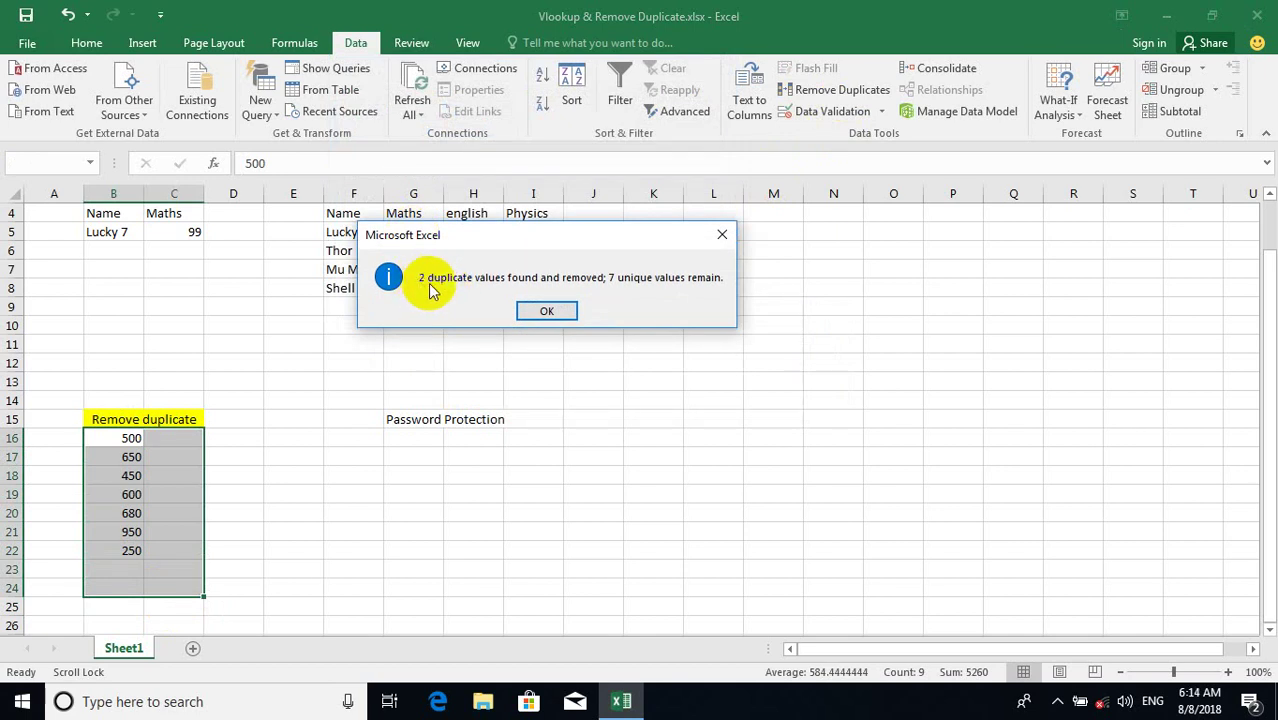
left_click(546, 311)
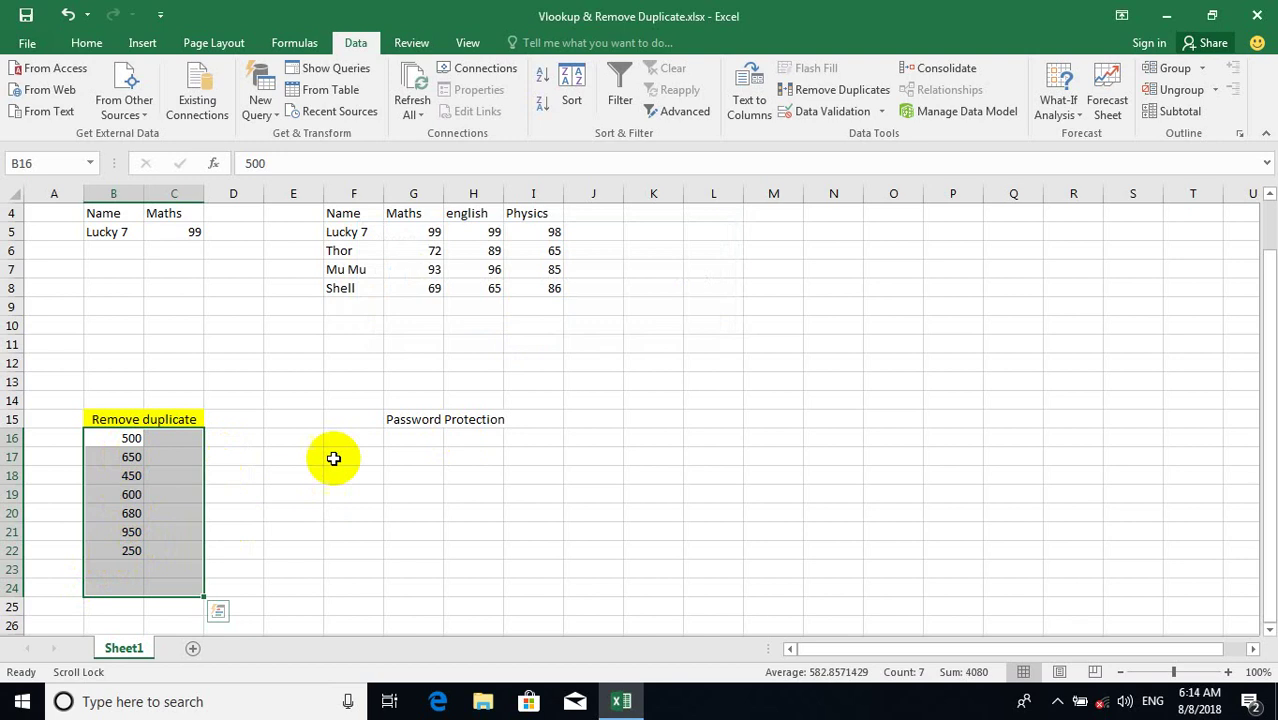
left_click(421, 438)
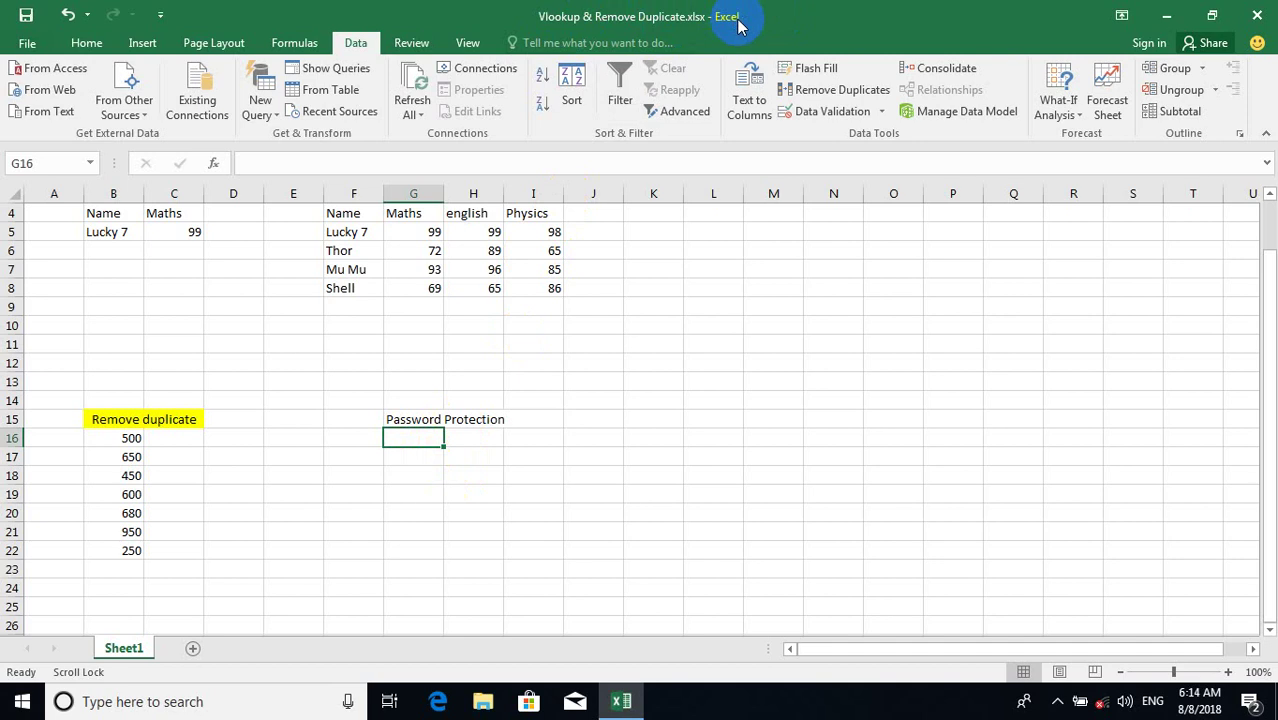
Encrypt the workbook with a password via Protect Workbook and save it.
left_click(27, 43)
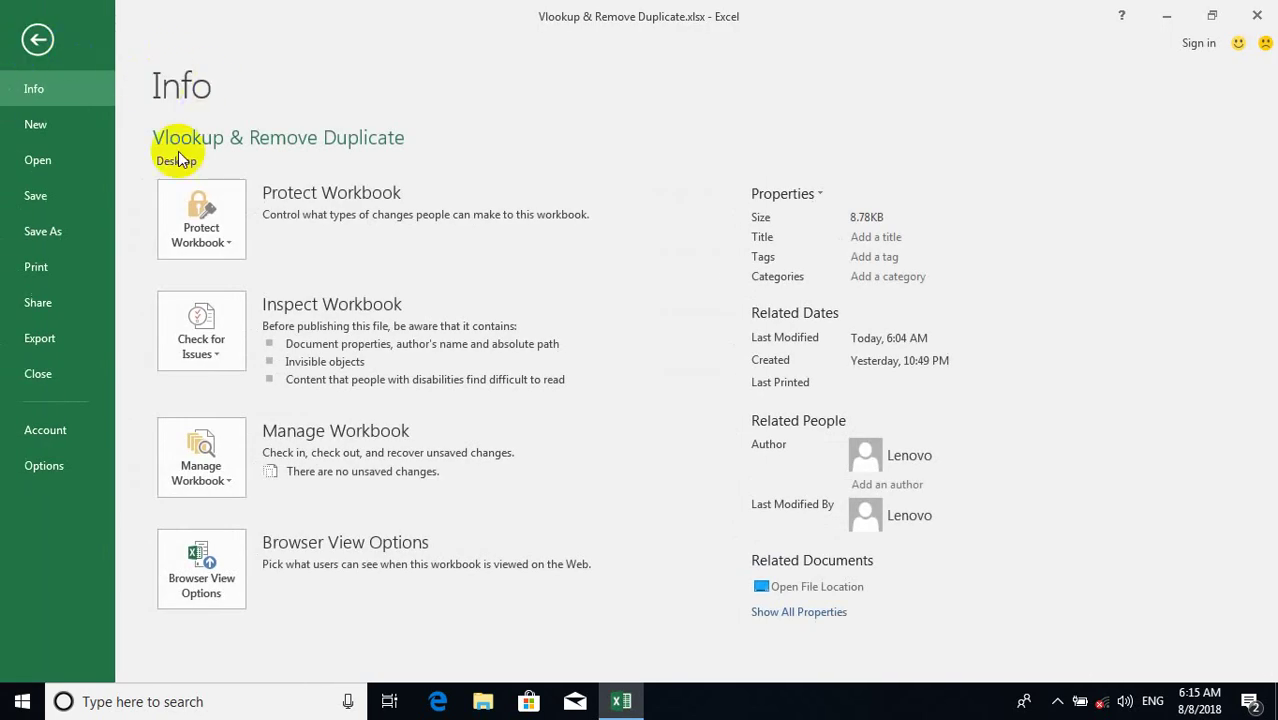
left_click(190, 220)
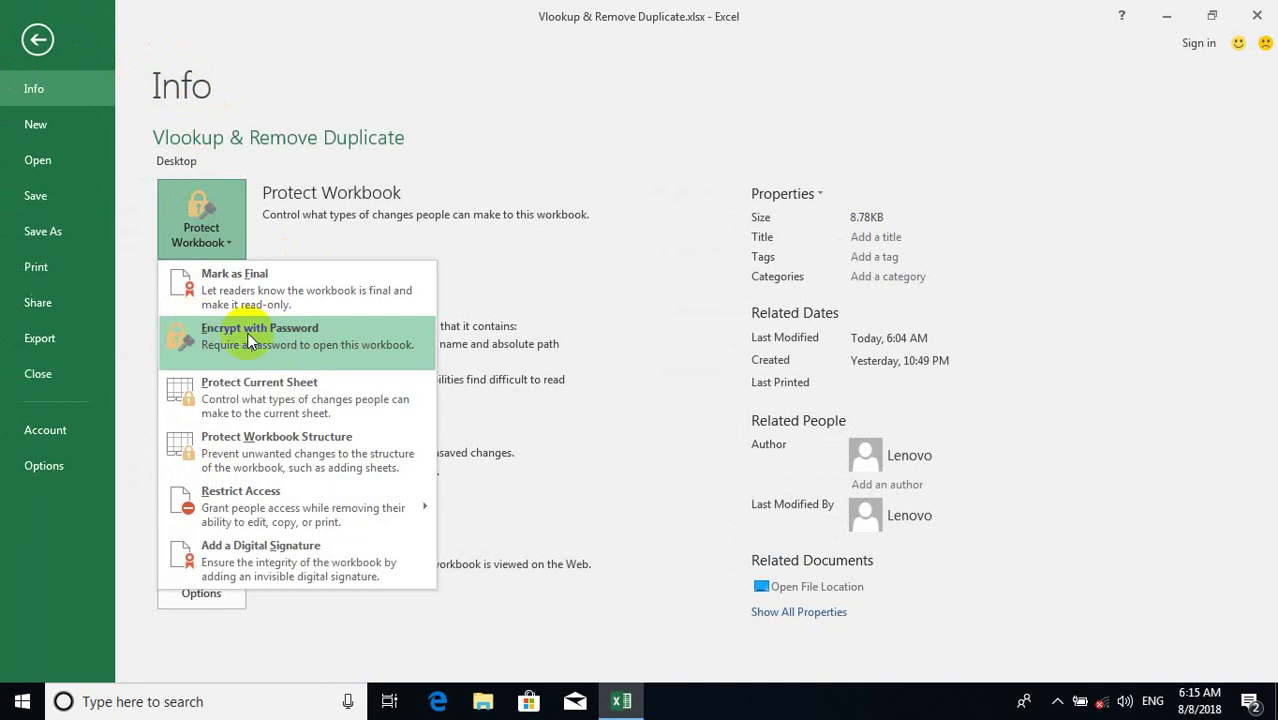
left_click(300, 342)
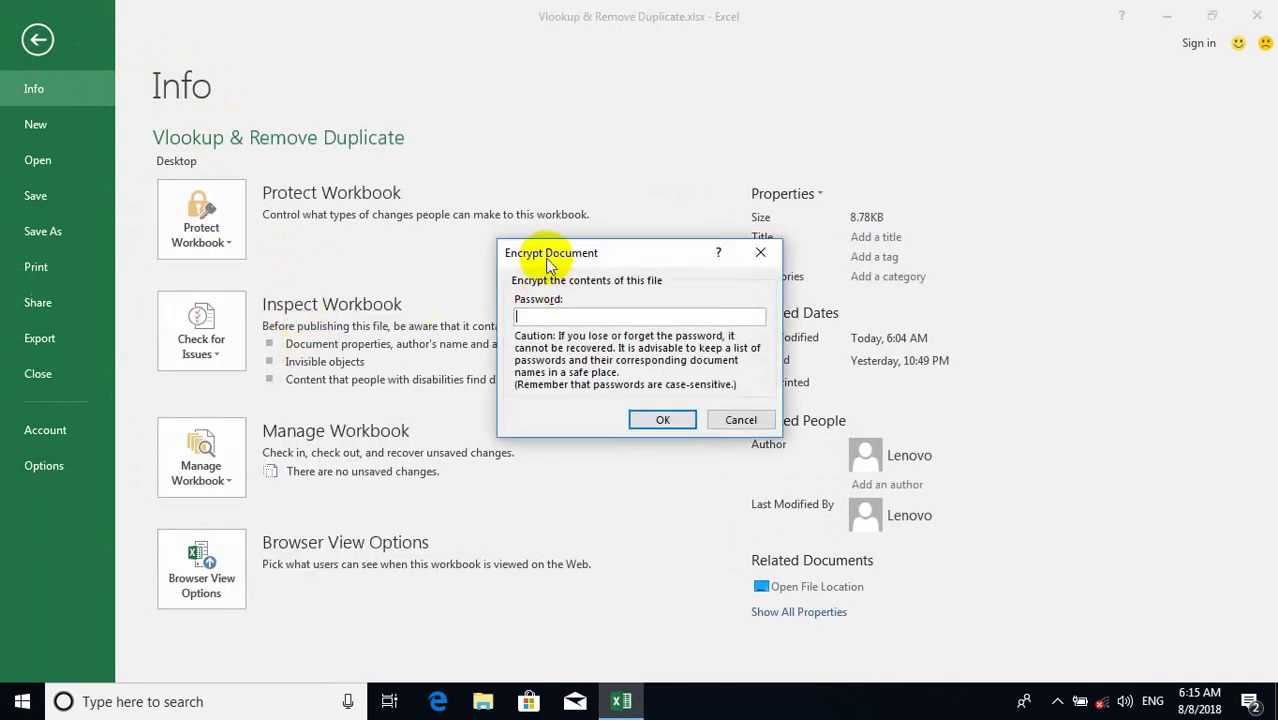
left_click_drag(545, 255, 460, 146)
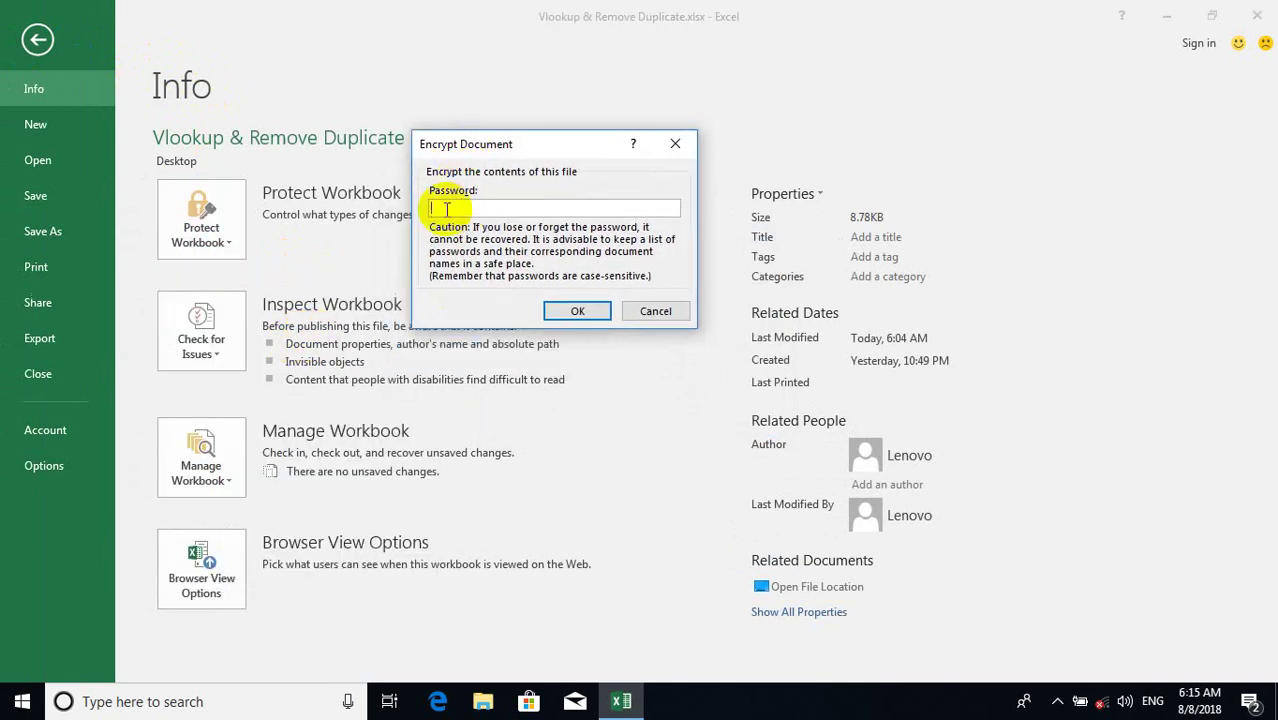
type("1")
left_click(566, 314)
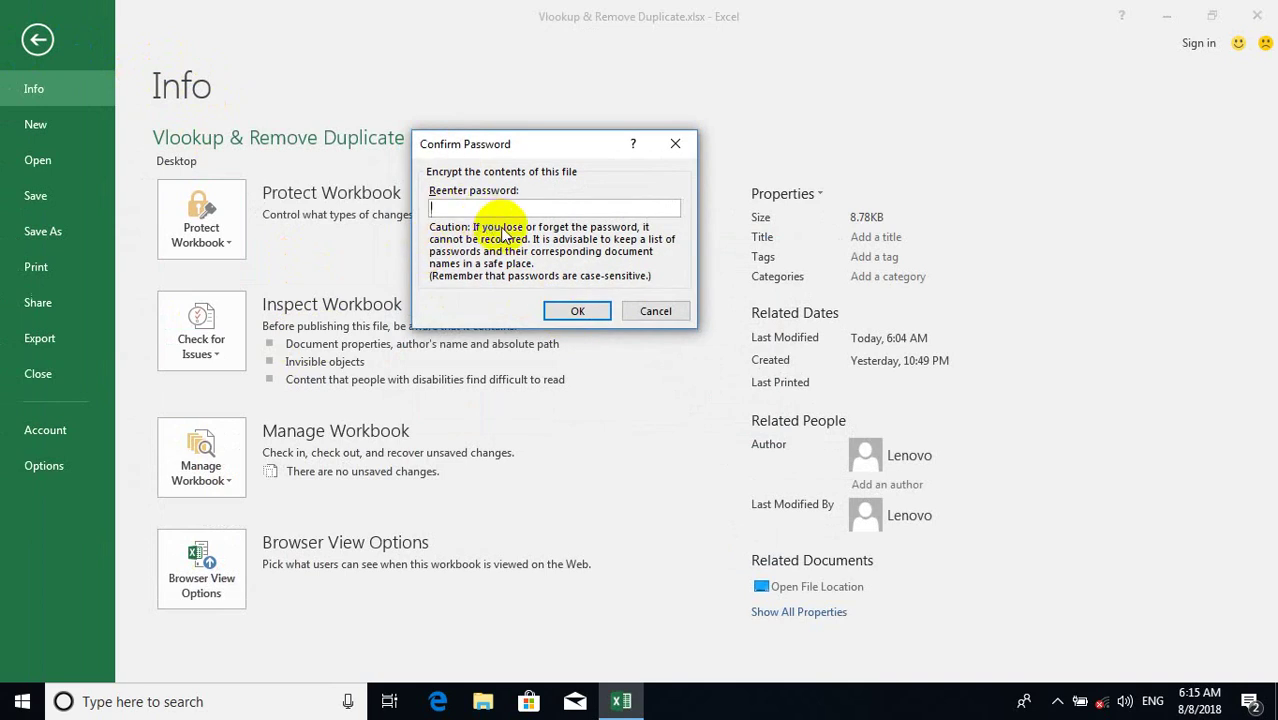
type("1")
left_click(575, 313)
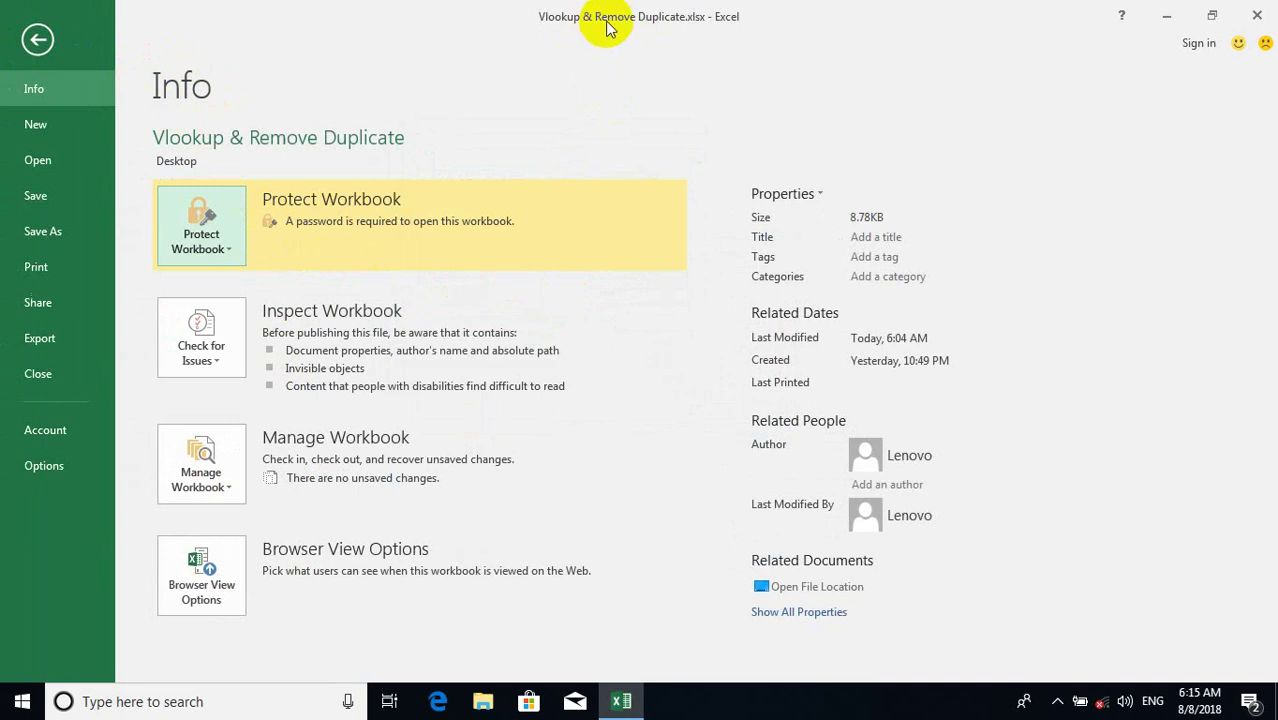
left_click(30, 198)
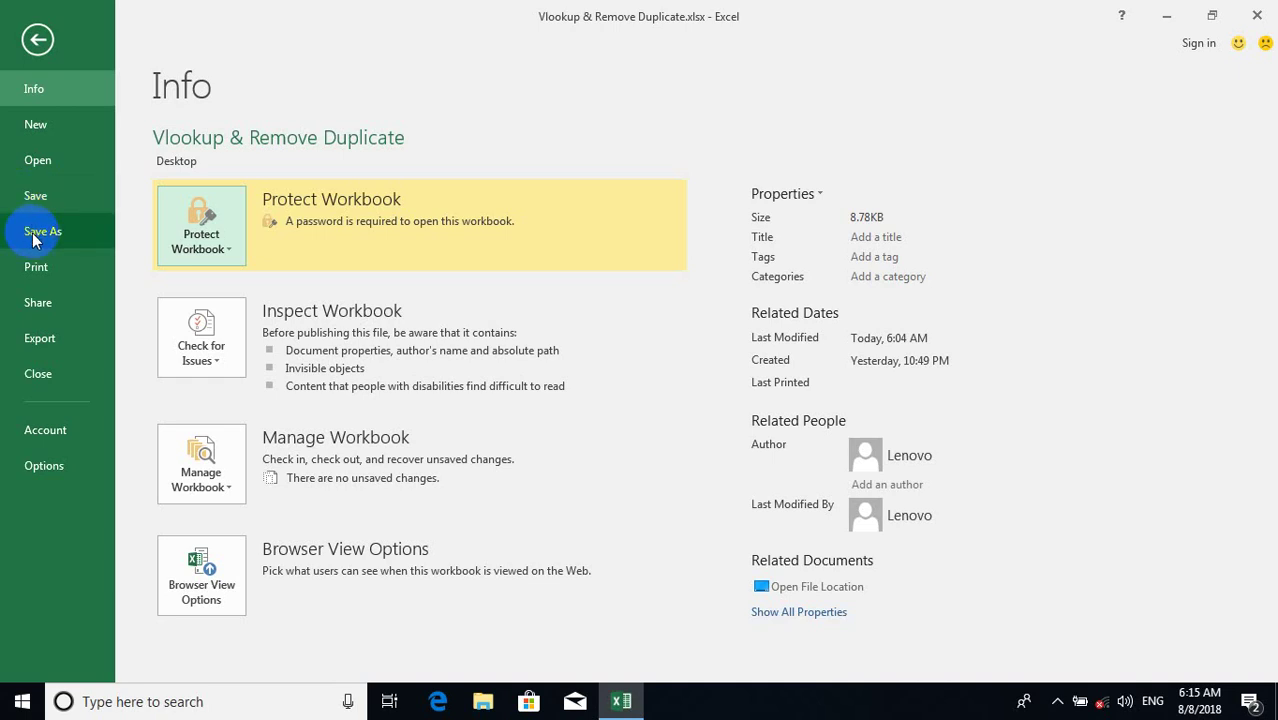
Save a copy of the workbook to the Desktop named pp.xlsx.
left_click(47, 235)
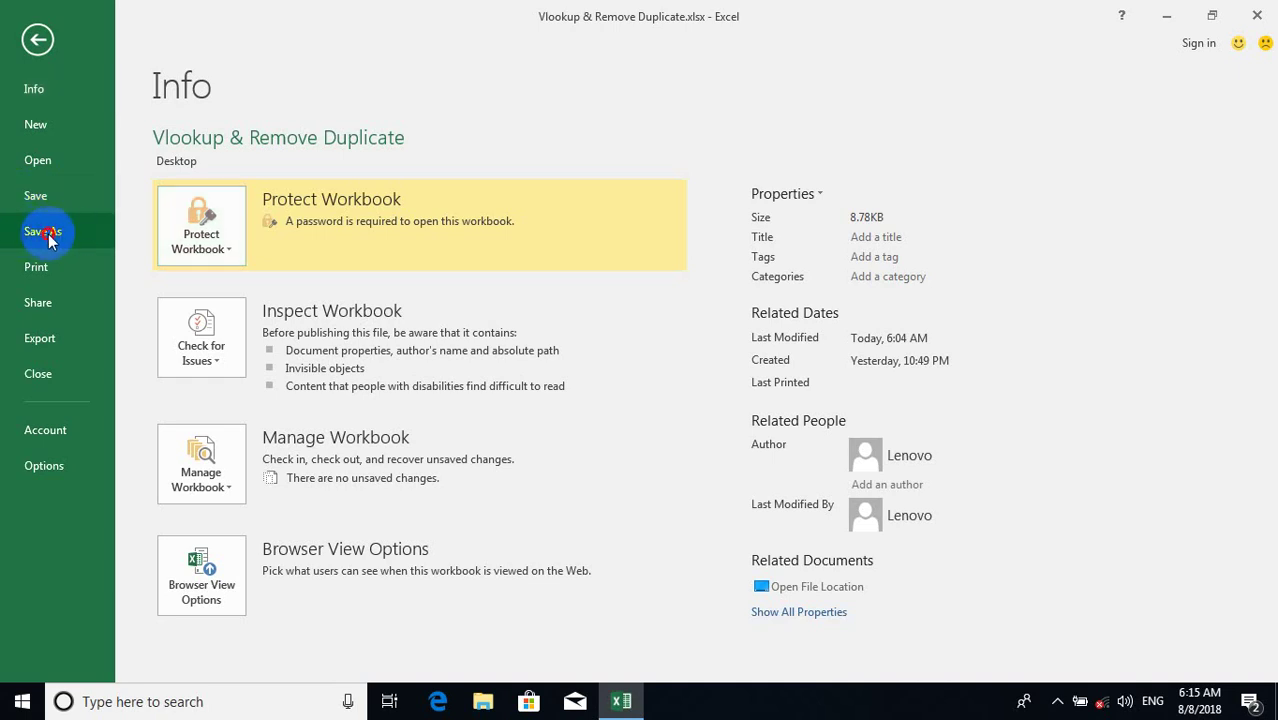
left_click(228, 200)
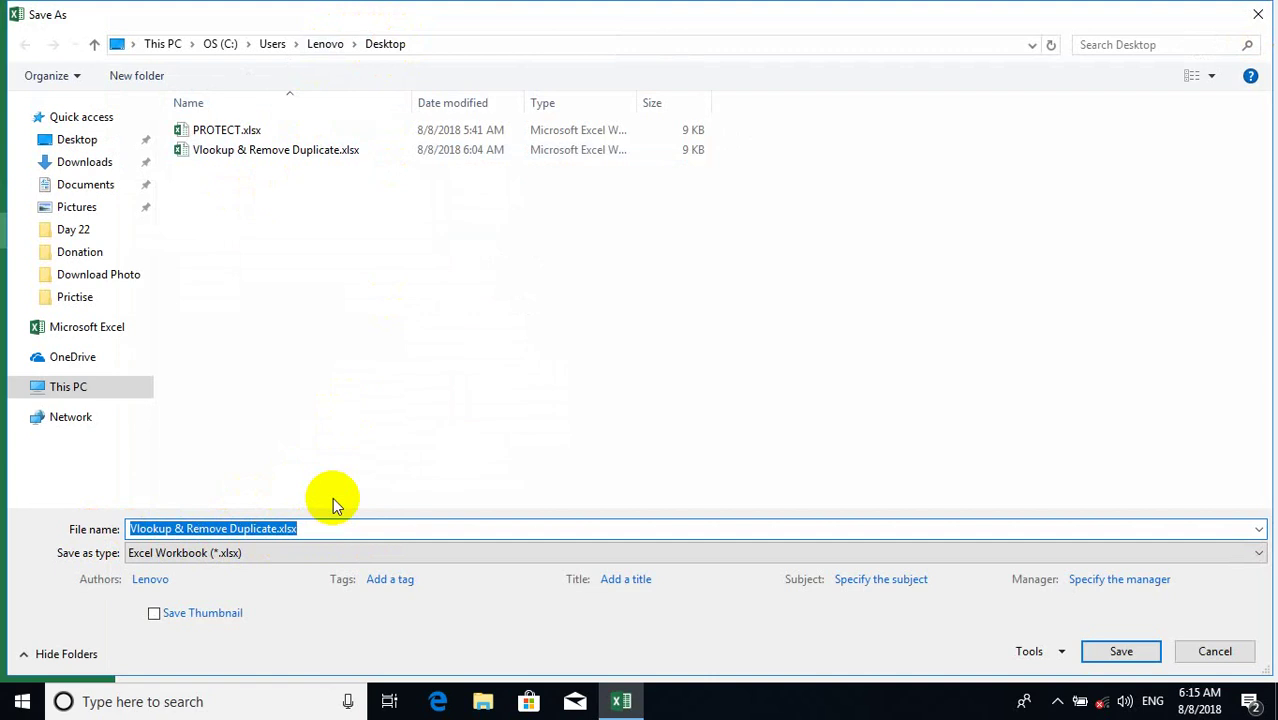
type("pp")
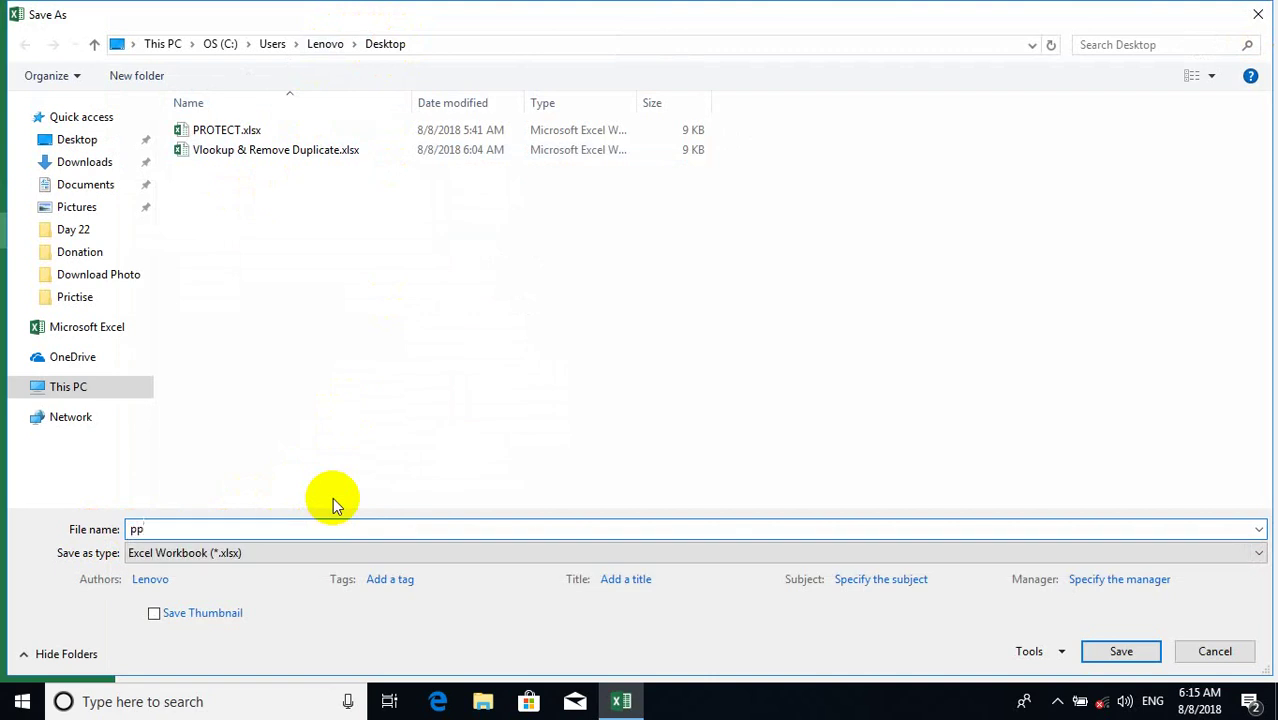
left_click(1117, 653)
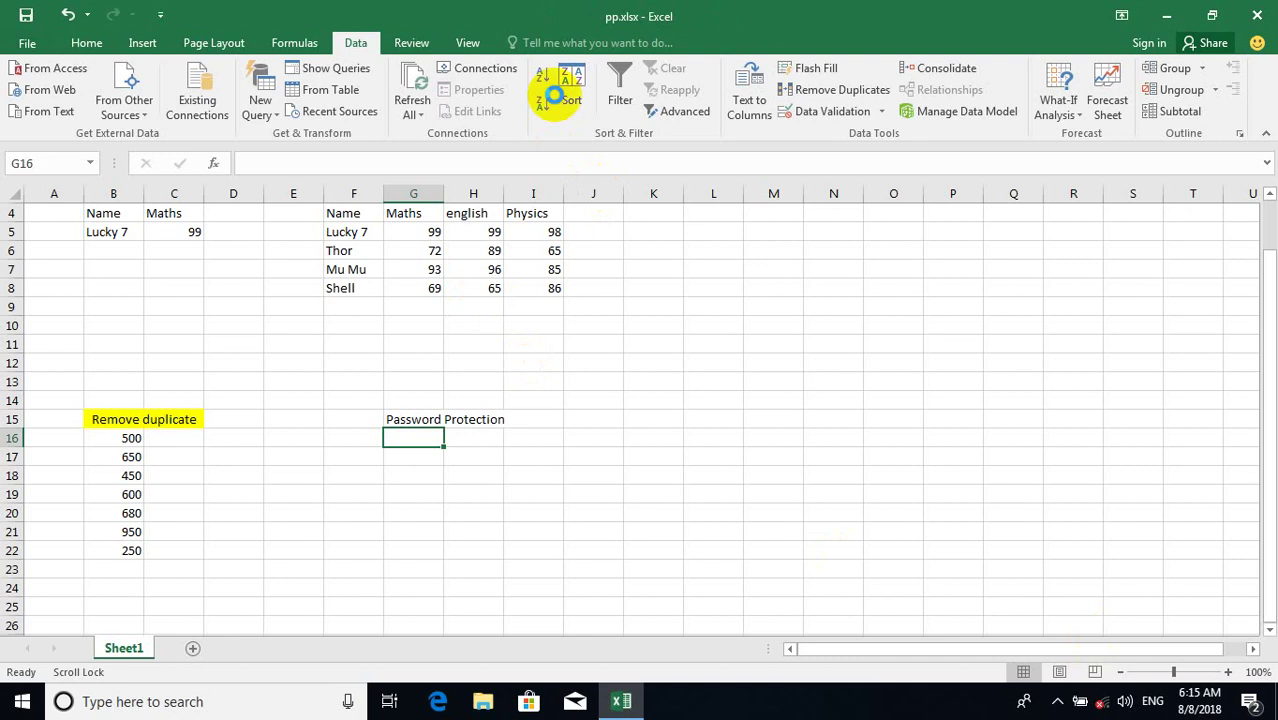
Close Excel and reopen pp.xlsx from the desktop.
left_click(1257, 15)
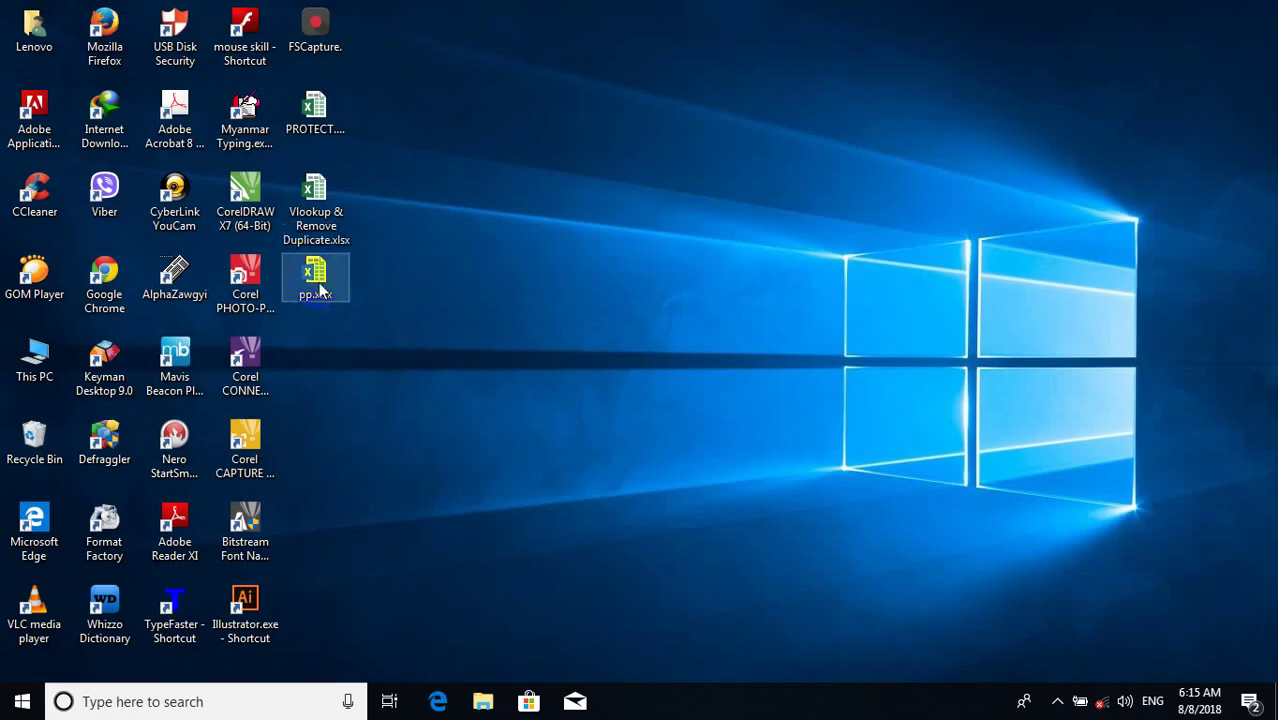
mouse_move(320, 290)
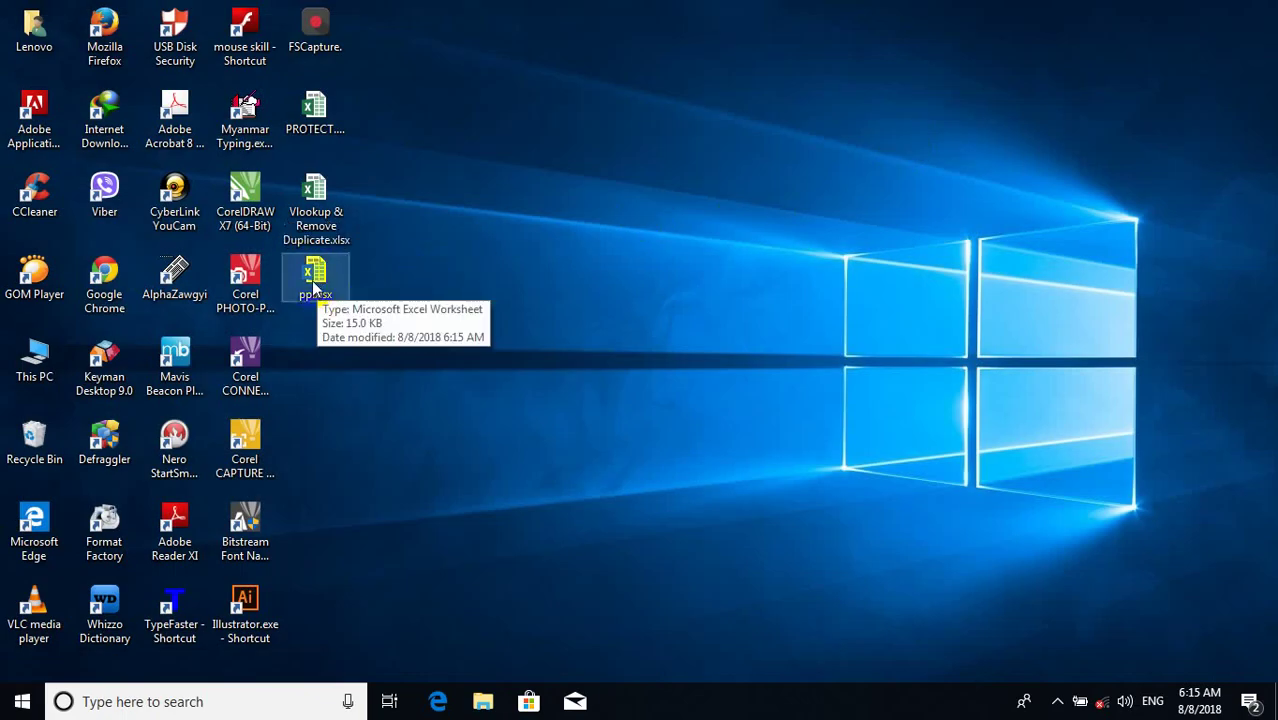
double_click(314, 285)
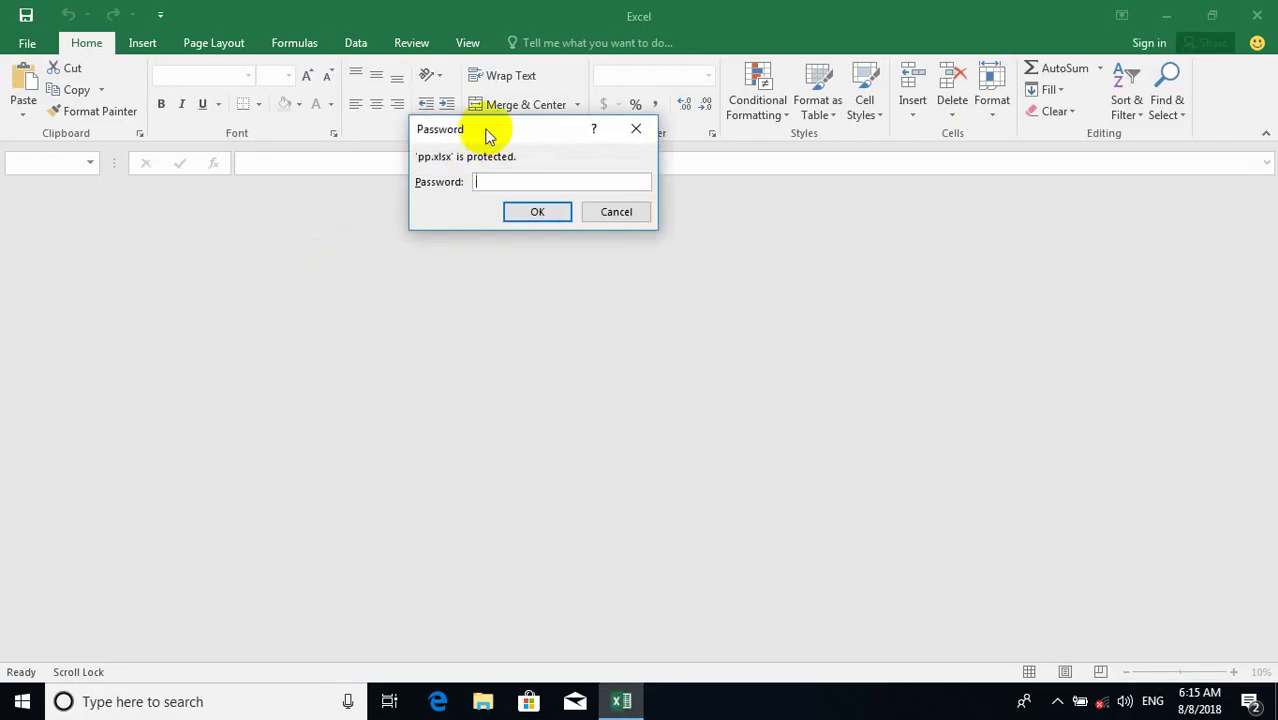
Open pp.xlsx with its password and check its Protect Workbook status on the Info page.
left_click_drag(488, 131, 680, 138)
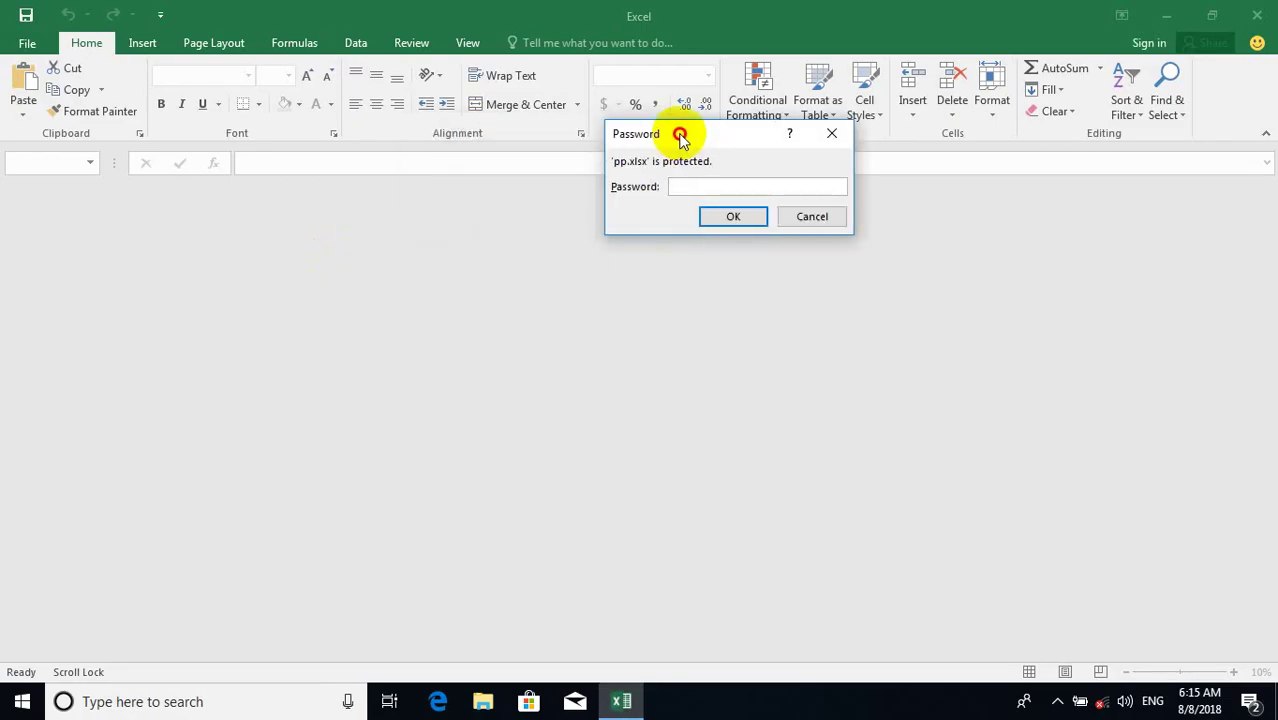
left_click(675, 186)
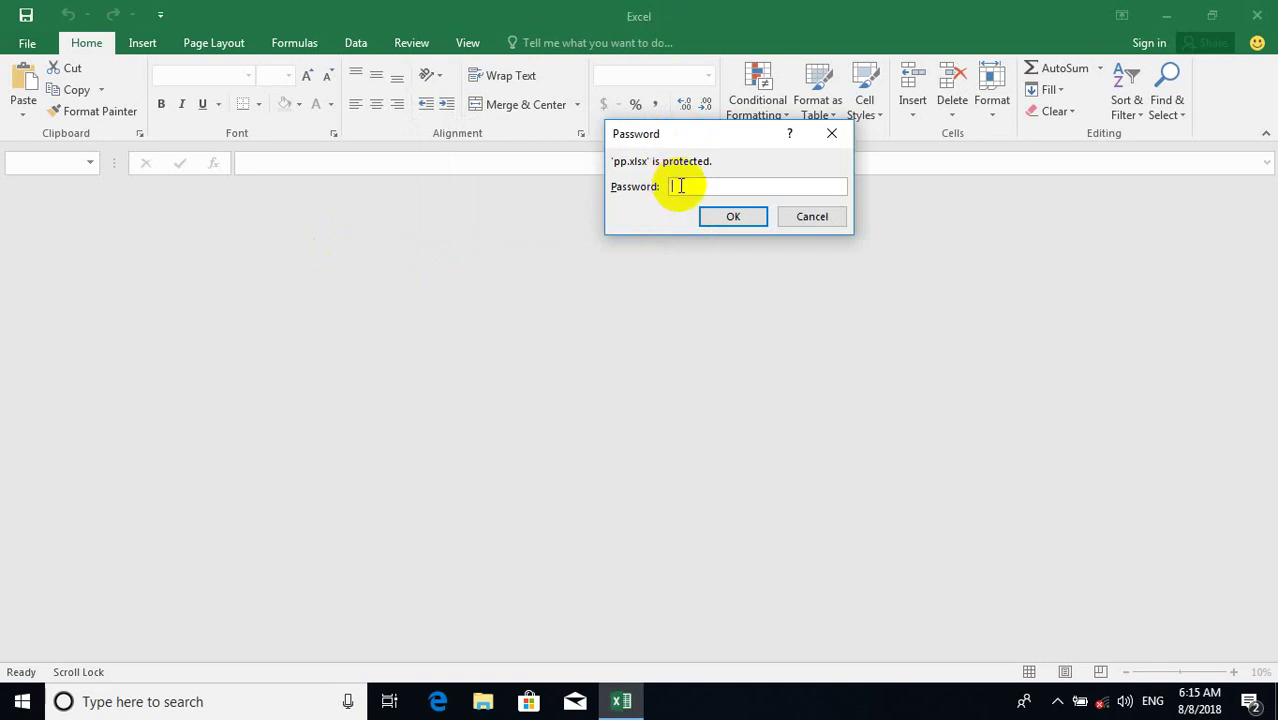
type("123")
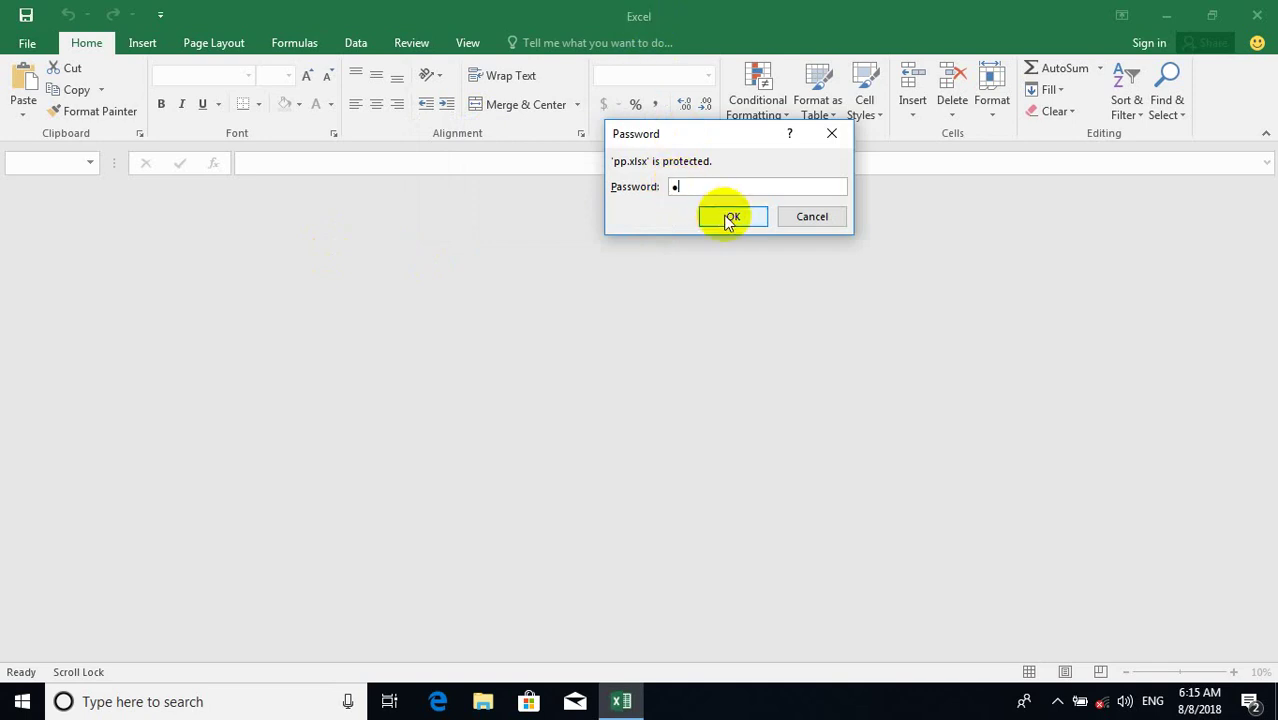
left_click(730, 216)
left_click(602, 28)
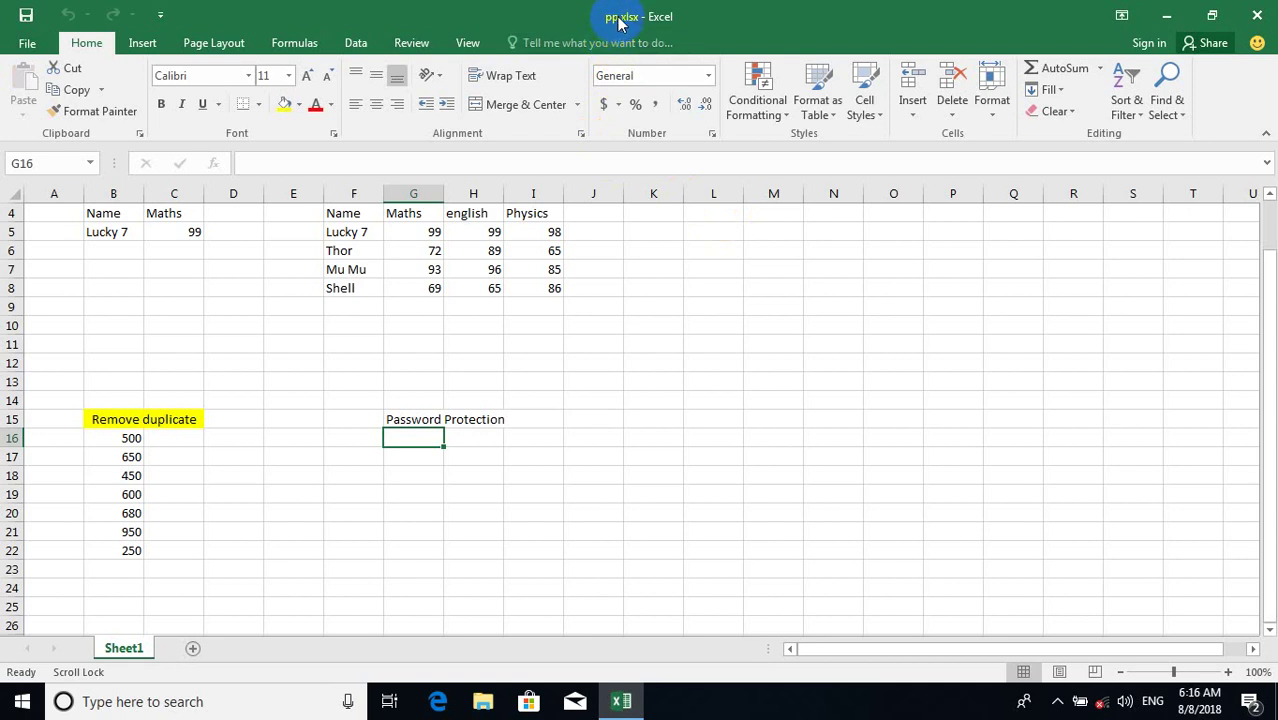
left_click(27, 43)
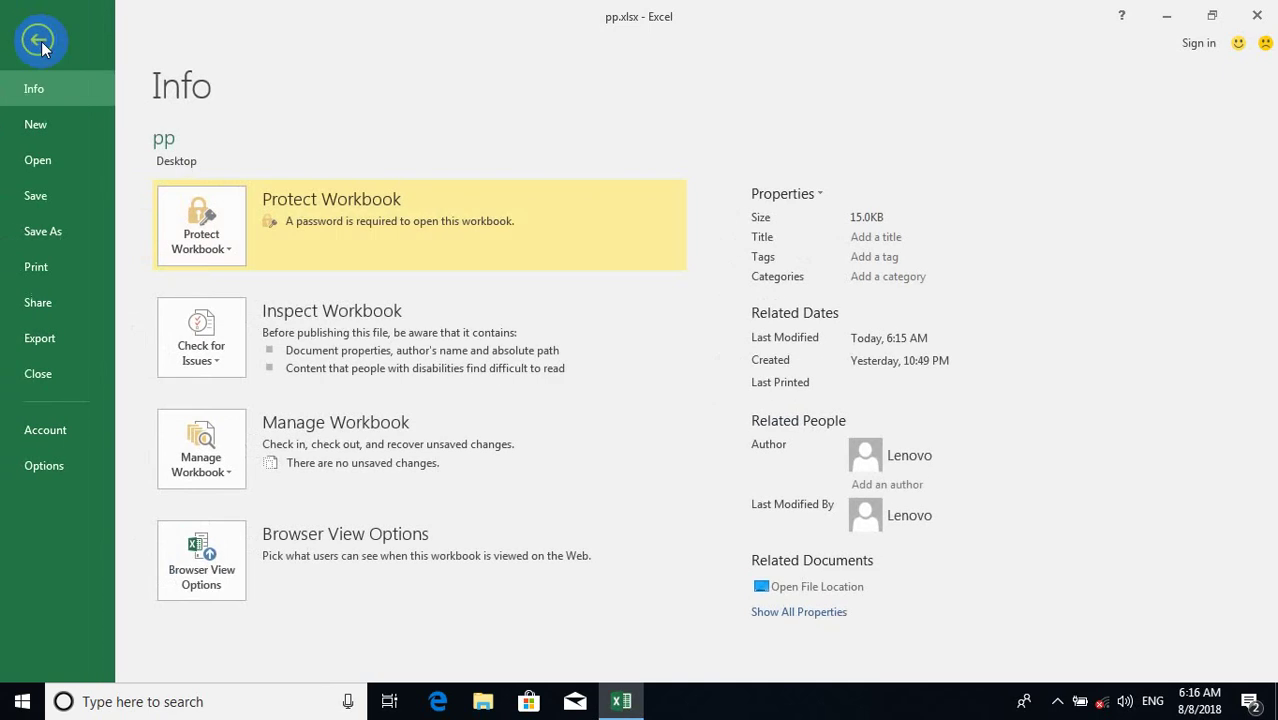
left_click(207, 222)
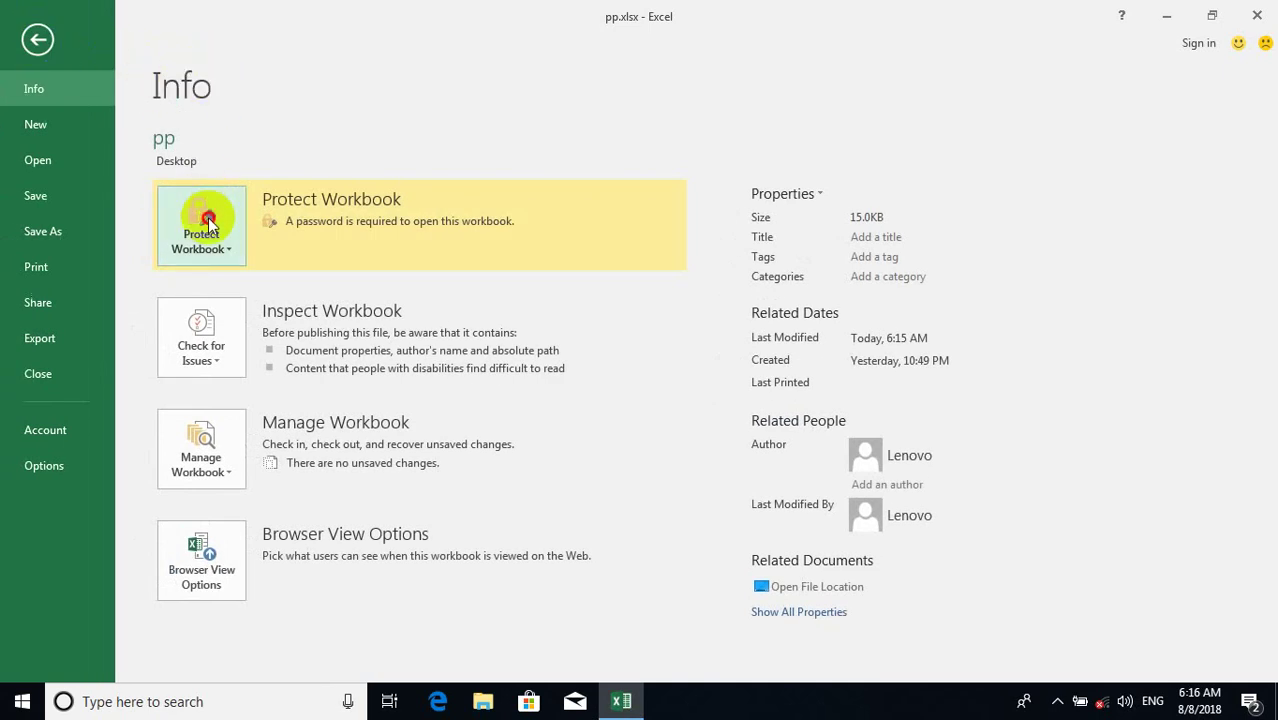